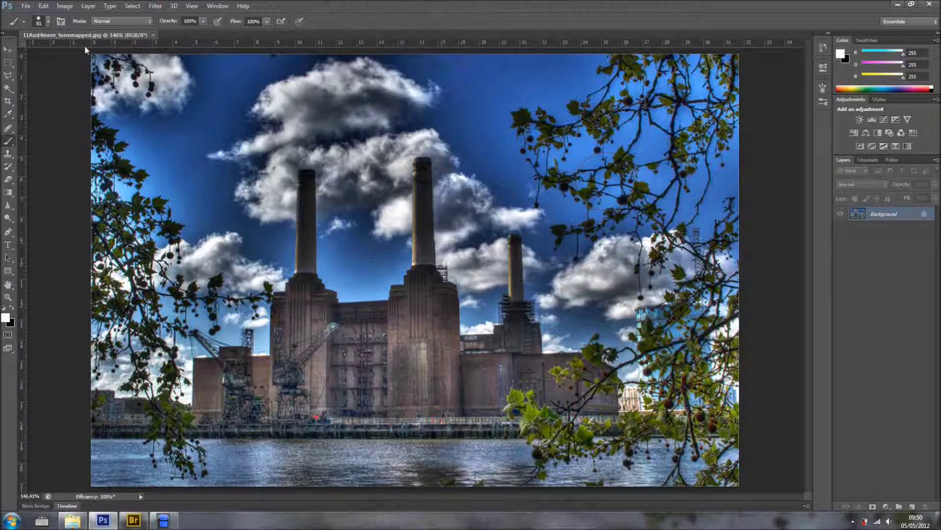
# Switch to Bridge and open the blonde woman's portrait, 859585_69490062.jpg, in Camera Raw
pyautogui.click(8, 49)
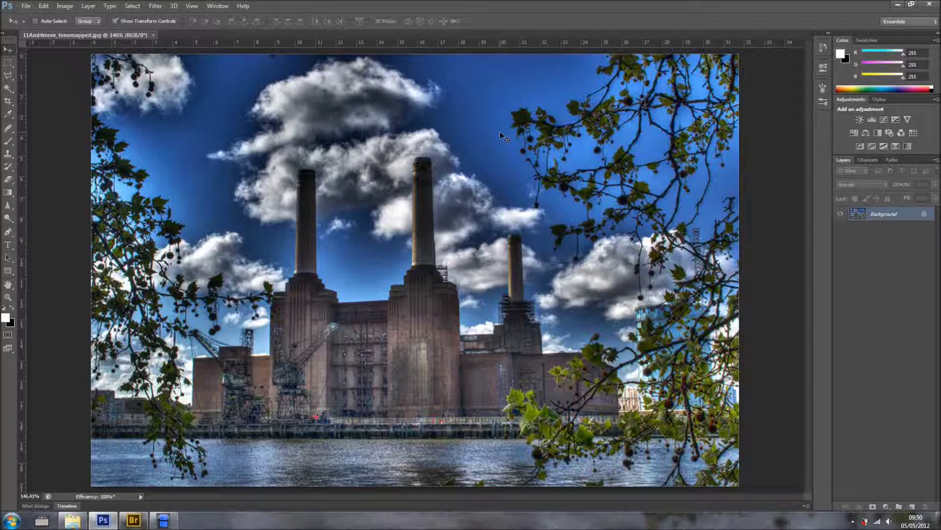
pyautogui.click(133, 519)
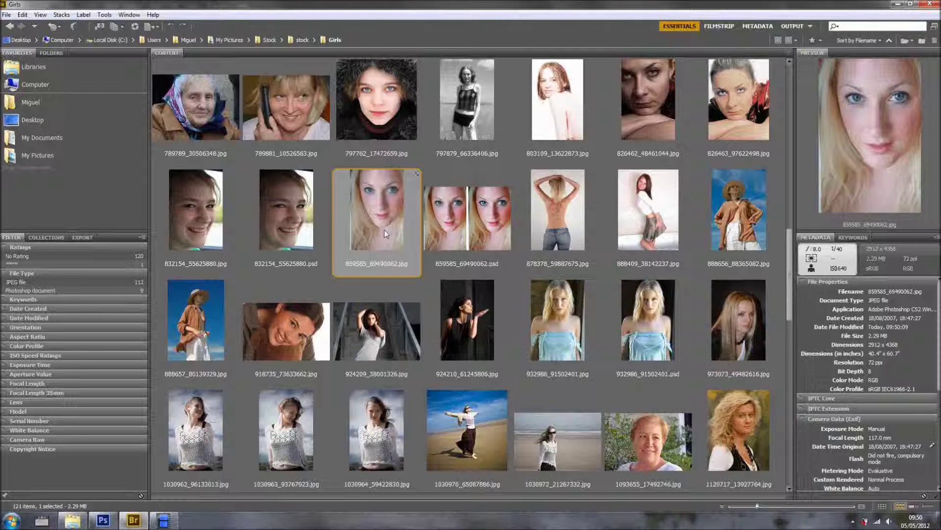
pyautogui.click(135, 27)
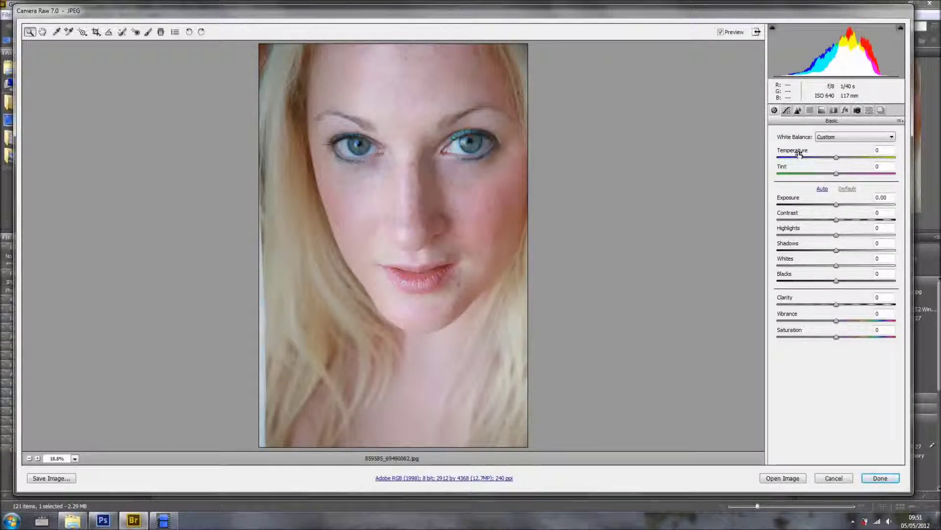
# Lower the portrait's white balance temperature for a cooler, bluish tone and open the image in Photoshop
pyautogui.moveTo(800, 153); pyautogui.dragTo(786, 154)
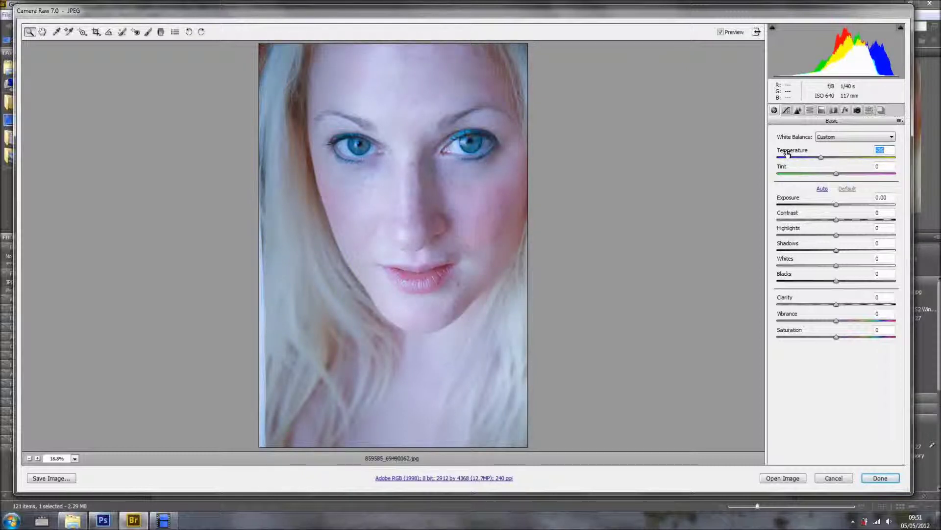
pyautogui.moveTo(787, 154); pyautogui.dragTo(789, 153)
pyautogui.click(794, 479)
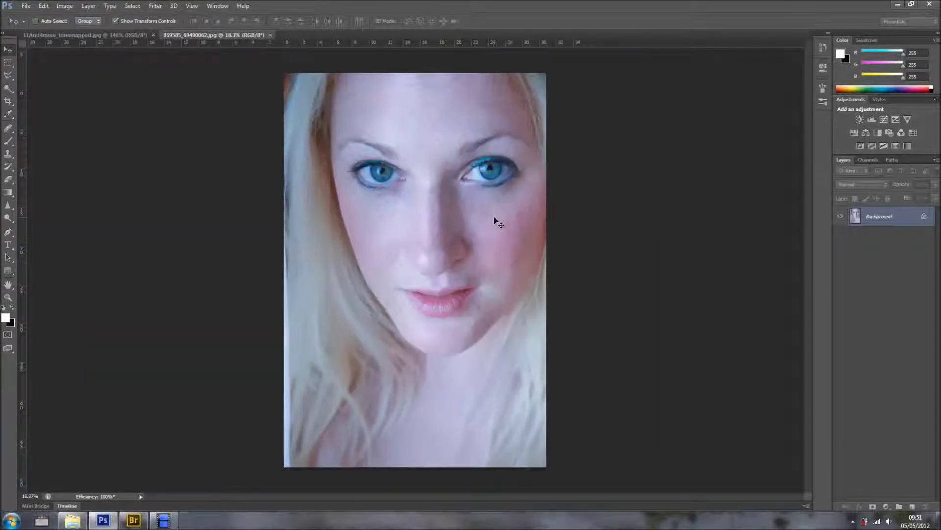
# Duplicate the portrait's Background layer
pyautogui.hotkey('ctrl', '0')
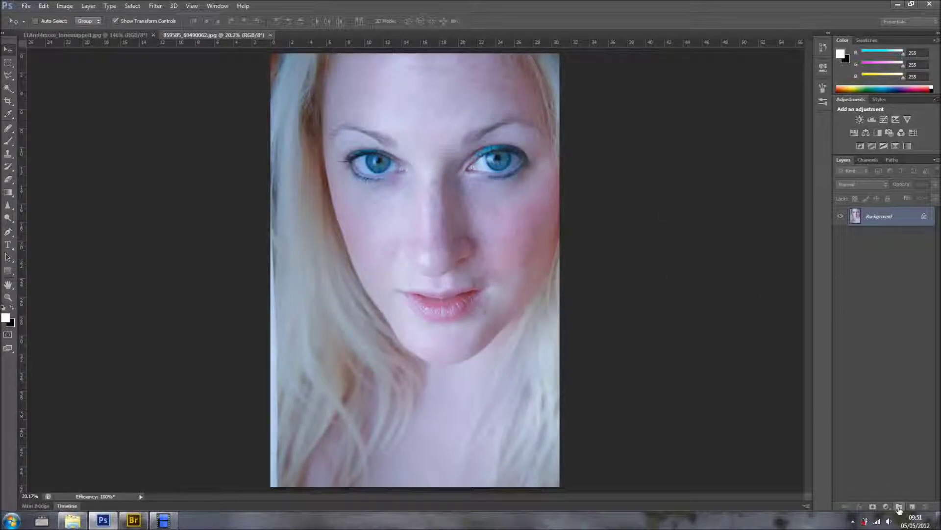
pyautogui.hotkey('ctrl', 'j')
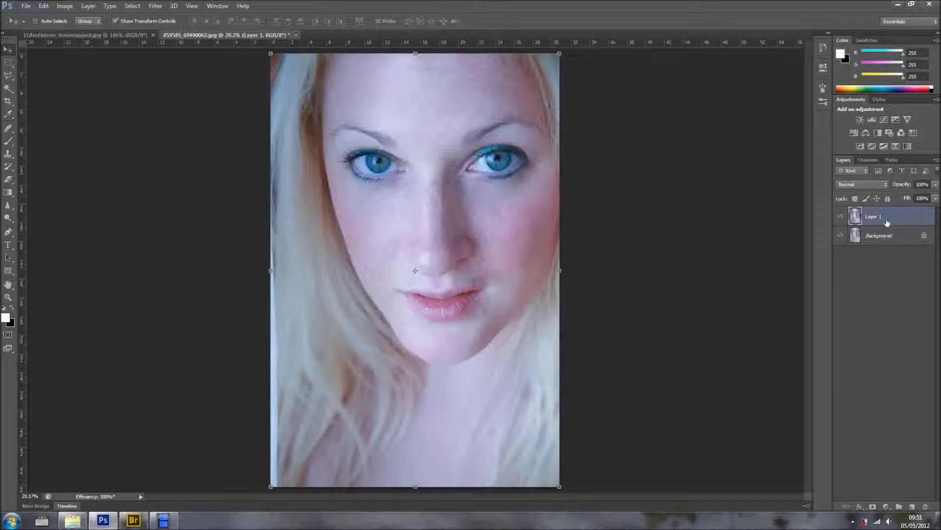
pyautogui.moveTo(892, 219); pyautogui.dragTo(913, 507)
# Lighten the white and iris of the image's left eye with the Dodge tool at 15% exposure, using a soft 108 px brush
pyautogui.click(8, 219)
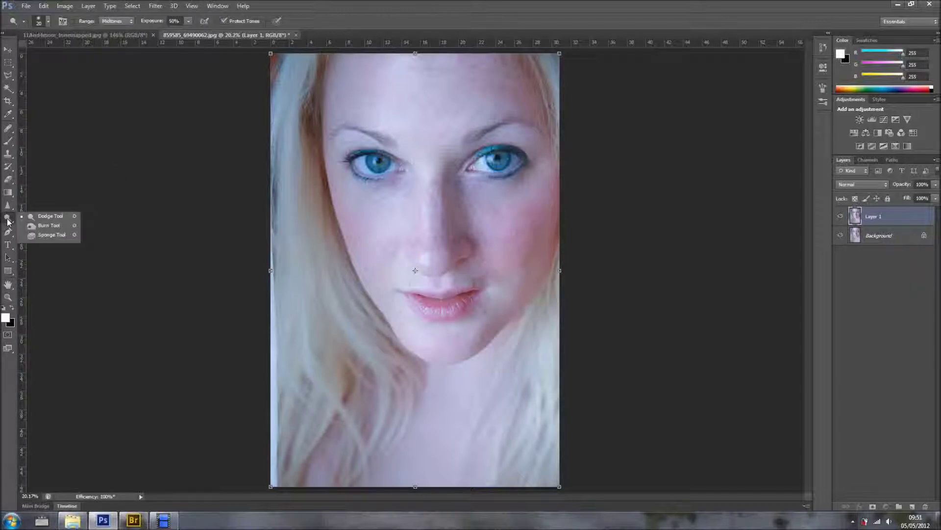
pyautogui.click(47, 217)
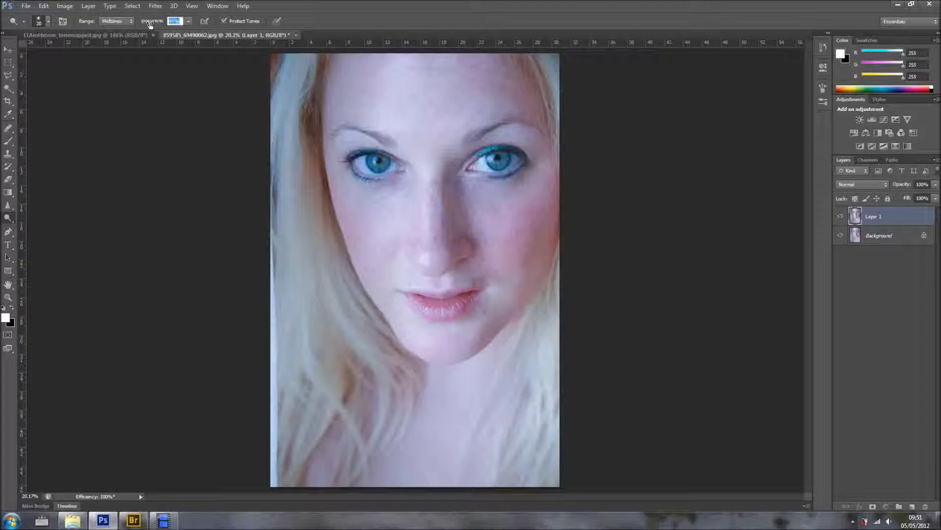
pyautogui.press('Return')
pyautogui.scroll(5, 381, 174)
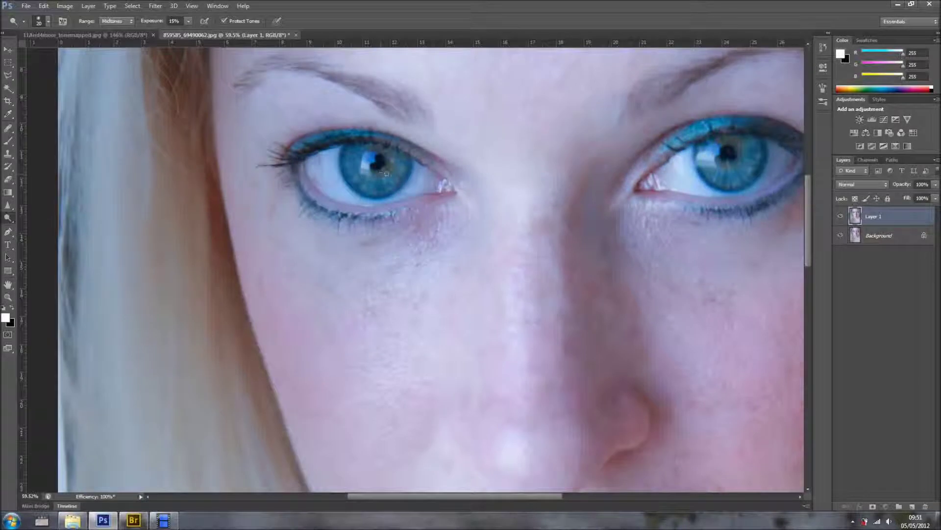
pyautogui.rightClick(385, 173)
pyautogui.moveTo(421, 195); pyautogui.dragTo(449, 196)
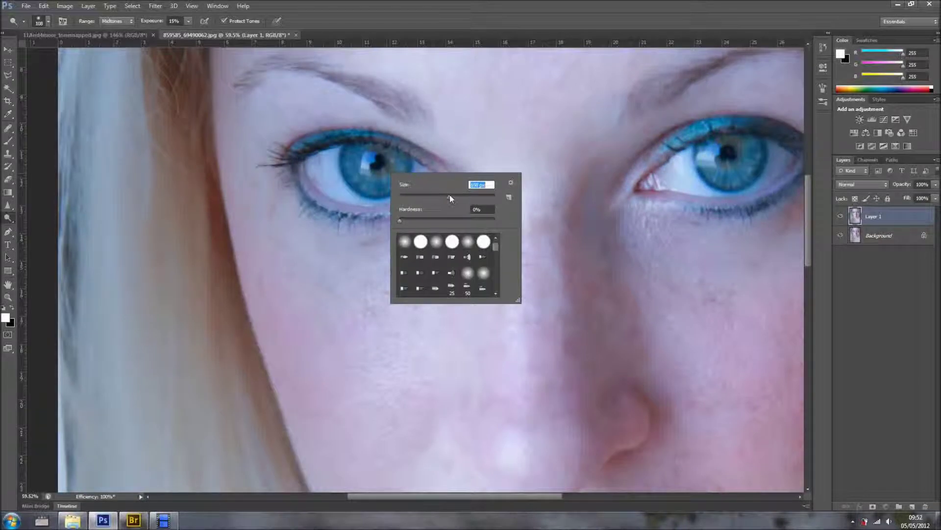
pyautogui.click(349, 164)
pyautogui.moveTo(355, 161)
pyautogui.mouseDown()
pyautogui.moveTo(356, 187)
pyautogui.moveTo(398, 159)
pyautogui.moveTo(379, 149)
pyautogui.moveTo(353, 159)
pyautogui.mouseUp()
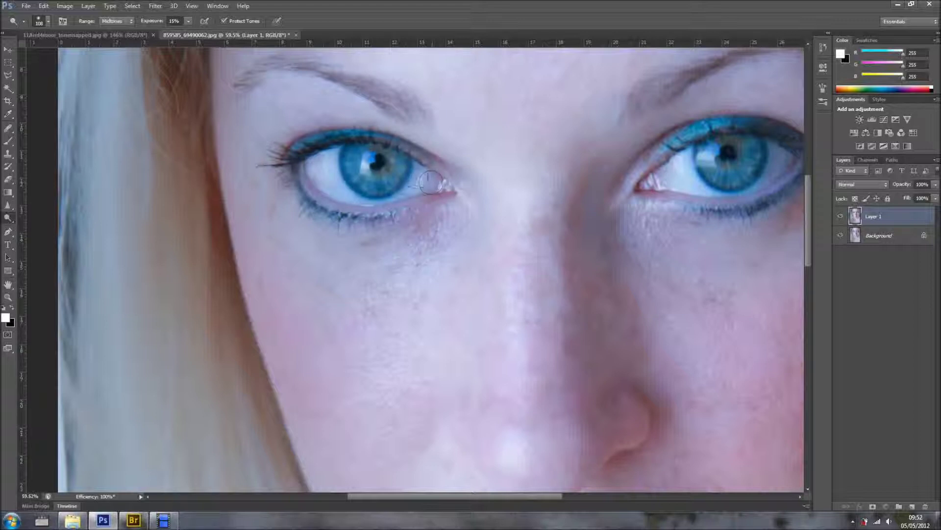
pyautogui.moveTo(430, 183)
pyautogui.mouseDown()
pyautogui.moveTo(365, 164)
pyautogui.moveTo(331, 177)
pyautogui.moveTo(399, 192)
pyautogui.moveTo(410, 189)
pyautogui.moveTo(326, 172)
pyautogui.moveTo(425, 182)
pyautogui.moveTo(426, 172)
pyautogui.moveTo(366, 167)
pyautogui.moveTo(390, 161)
pyautogui.moveTo(322, 167)
pyautogui.moveTo(401, 165)
pyautogui.moveTo(418, 181)
pyautogui.moveTo(356, 195)
pyautogui.moveTo(397, 192)
pyautogui.moveTo(319, 171)
pyautogui.moveTo(339, 166)
pyautogui.moveTo(414, 186)
pyautogui.moveTo(344, 191)
pyautogui.moveTo(393, 196)
pyautogui.moveTo(364, 190)
pyautogui.moveTo(420, 182)
pyautogui.moveTo(411, 180)
pyautogui.mouseUp()
pyautogui.moveTo(342, 159)
pyautogui.mouseDown()
pyautogui.moveTo(366, 159)
pyautogui.moveTo(360, 176)
pyautogui.moveTo(379, 156)
pyautogui.moveTo(401, 172)
pyautogui.moveTo(354, 163)
pyautogui.moveTo(394, 179)
pyautogui.mouseUp()
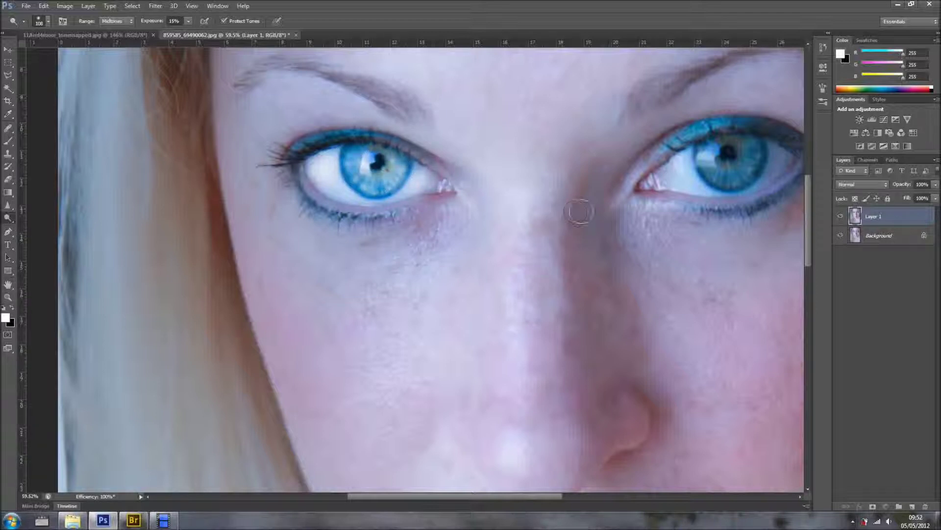
# Lighten the white and iris of the image's right eye with the same Dodge settings
pyautogui.moveTo(595, 195); pyautogui.dragTo(431, 242)
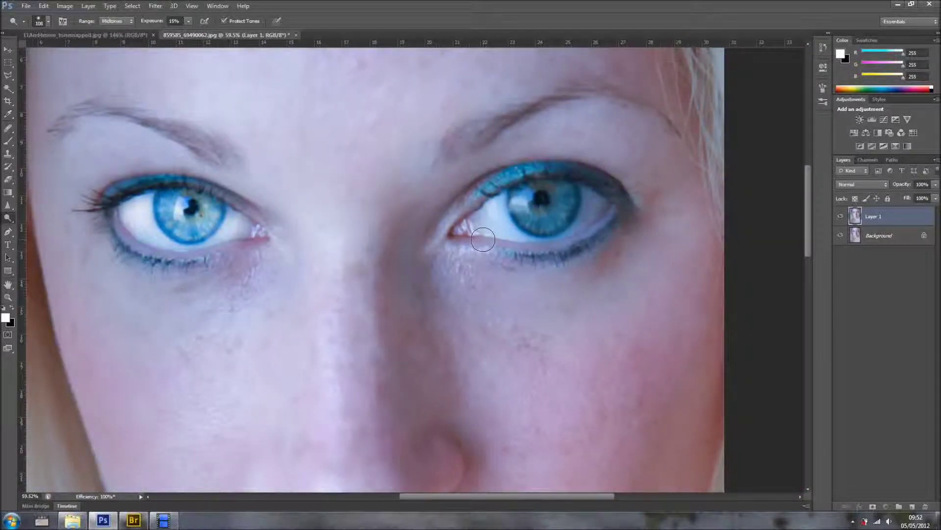
pyautogui.moveTo(503, 214)
pyautogui.mouseDown()
pyautogui.moveTo(486, 221)
pyautogui.moveTo(510, 231)
pyautogui.moveTo(557, 227)
pyautogui.mouseUp()
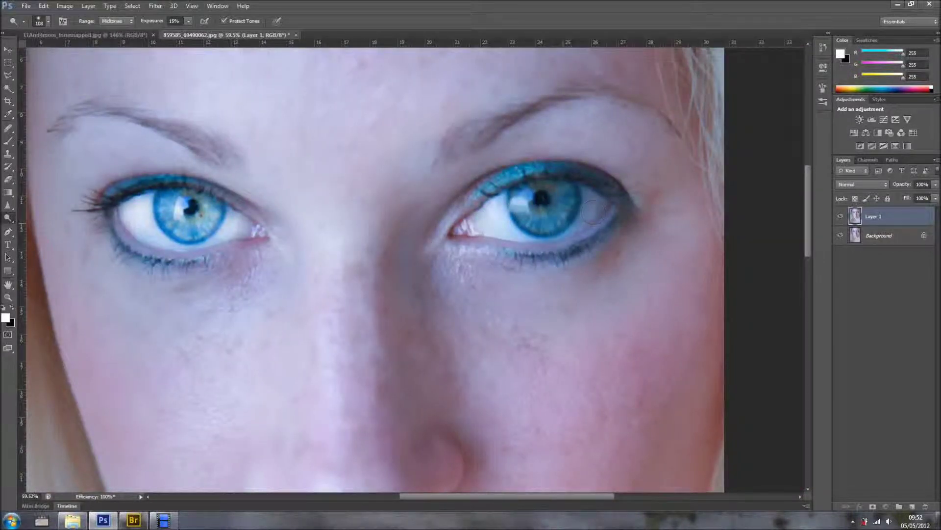
pyautogui.moveTo(543, 199)
pyautogui.mouseDown()
pyautogui.moveTo(569, 205)
pyautogui.moveTo(563, 216)
pyautogui.moveTo(582, 208)
pyautogui.moveTo(571, 219)
pyautogui.moveTo(596, 209)
pyautogui.moveTo(531, 231)
pyautogui.moveTo(520, 206)
pyautogui.moveTo(490, 215)
pyautogui.moveTo(527, 199)
pyautogui.mouseUp()
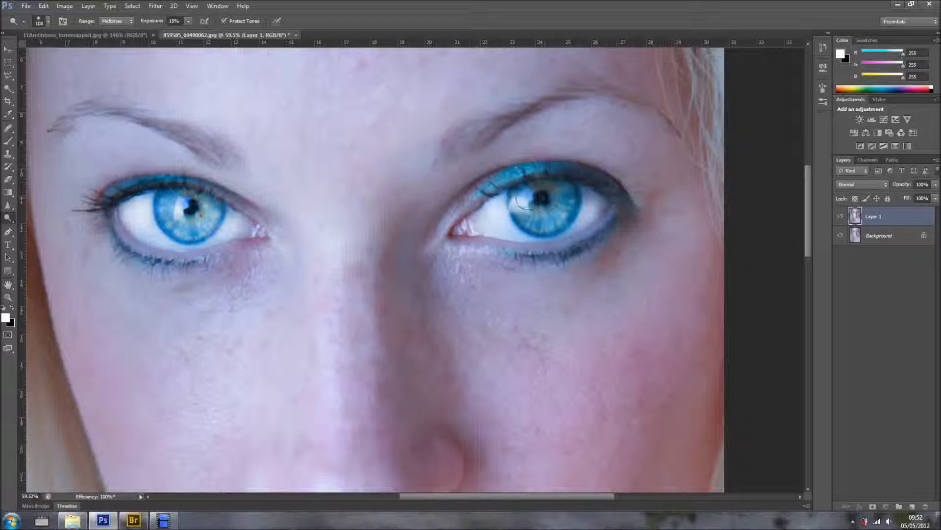
pyautogui.moveTo(599, 206)
pyautogui.mouseDown()
pyautogui.moveTo(520, 201)
pyautogui.moveTo(561, 185)
pyautogui.moveTo(589, 204)
pyautogui.mouseUp()
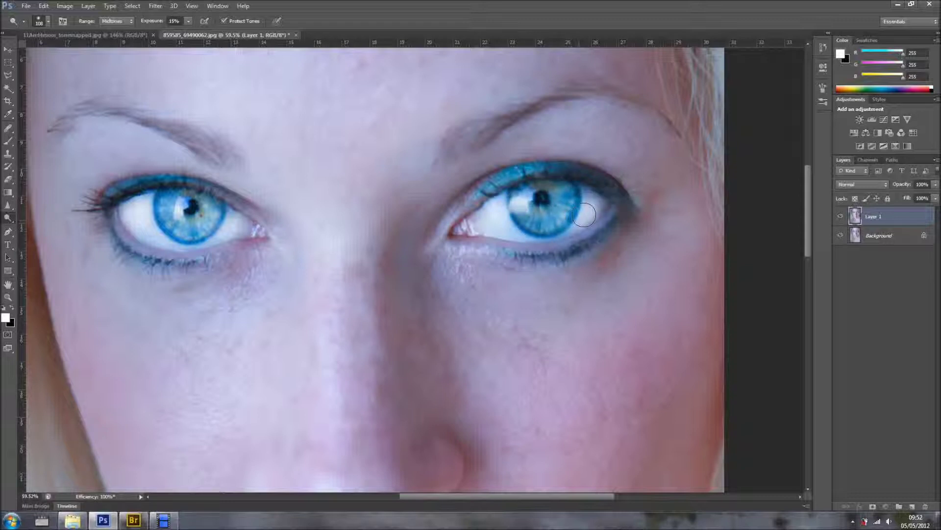
pyautogui.moveTo(550, 226)
pyautogui.mouseDown()
pyautogui.moveTo(544, 230)
pyautogui.moveTo(566, 227)
pyautogui.mouseUp()
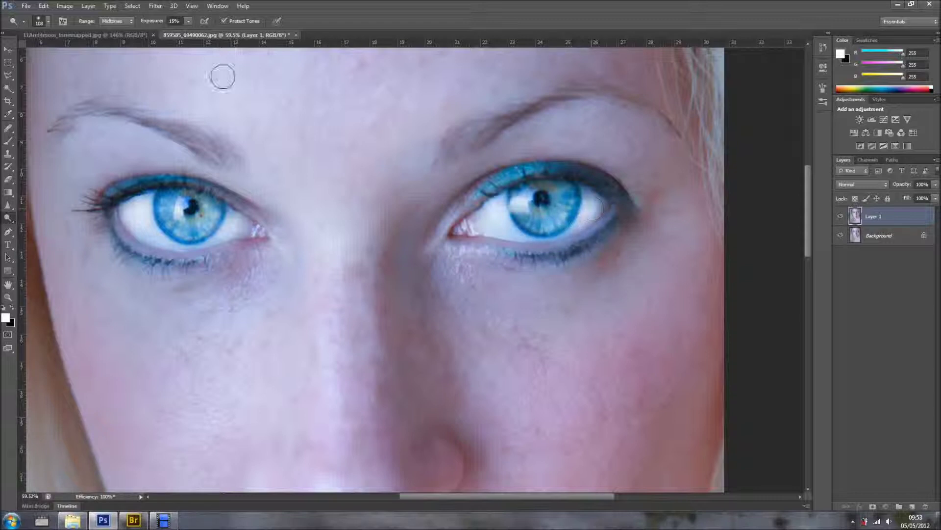
# Set the Dodge exposure to 37%, lighten the outer and inner parts of both eyes further, and compare the result with the original
pyautogui.moveTo(150, 22); pyautogui.dragTo(161, 22)
pyautogui.moveTo(574, 197)
pyautogui.mouseDown()
pyautogui.moveTo(545, 192)
pyautogui.moveTo(597, 206)
pyautogui.moveTo(577, 196)
pyautogui.moveTo(506, 202)
pyautogui.moveTo(482, 222)
pyautogui.moveTo(524, 233)
pyautogui.moveTo(586, 213)
pyautogui.mouseUp()
pyautogui.moveTo(259, 228)
pyautogui.mouseDown()
pyautogui.moveTo(201, 219)
pyautogui.moveTo(190, 236)
pyautogui.moveTo(149, 232)
pyautogui.moveTo(174, 241)
pyautogui.moveTo(223, 219)
pyautogui.moveTo(182, 205)
pyautogui.moveTo(194, 198)
pyautogui.moveTo(161, 202)
pyautogui.moveTo(234, 227)
pyautogui.moveTo(239, 219)
pyautogui.moveTo(197, 238)
pyautogui.moveTo(249, 237)
pyautogui.mouseUp()
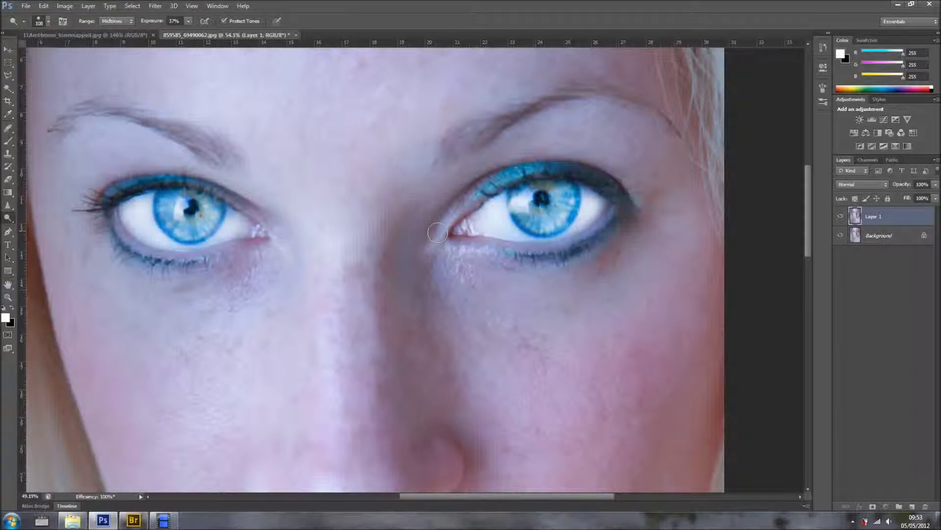
pyautogui.scroll(-3, 461, 252)
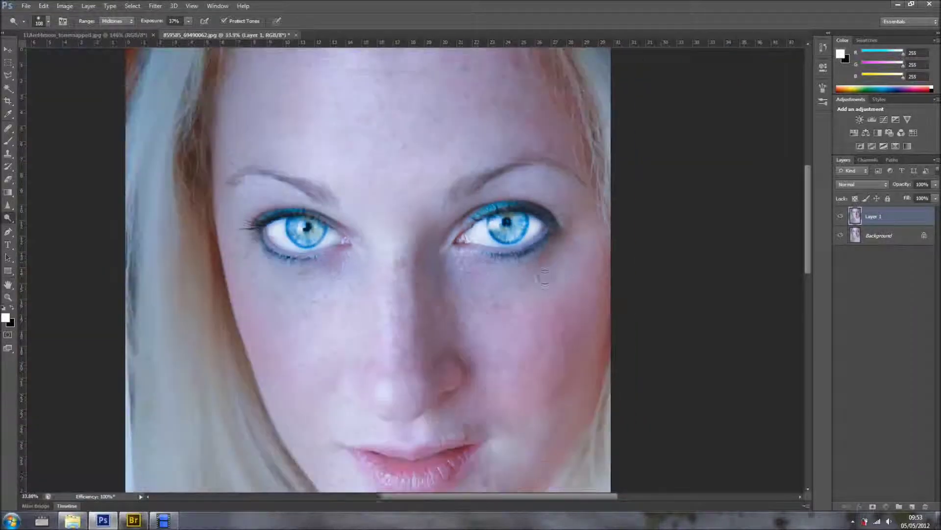
pyautogui.click(839, 219)
pyautogui.click(840, 219)
pyautogui.click(839, 220)
pyautogui.click(839, 219)
# Reduce the Dodge brush to 50 px and brighten the finer areas around both irises
pyautogui.scroll(2, 468, 234)
pyautogui.scroll(2, 469, 236)
pyautogui.press('[')
pyautogui.press('[')
pyautogui.press('[')
pyautogui.scroll(1, 524, 215)
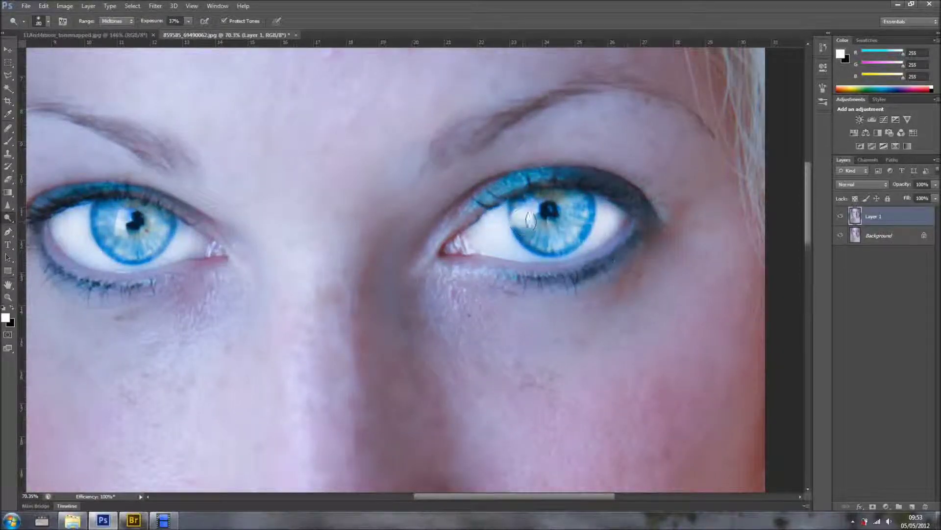
pyautogui.press('[')
pyautogui.press('[')
pyautogui.moveTo(571, 196); pyautogui.dragTo(538, 198)
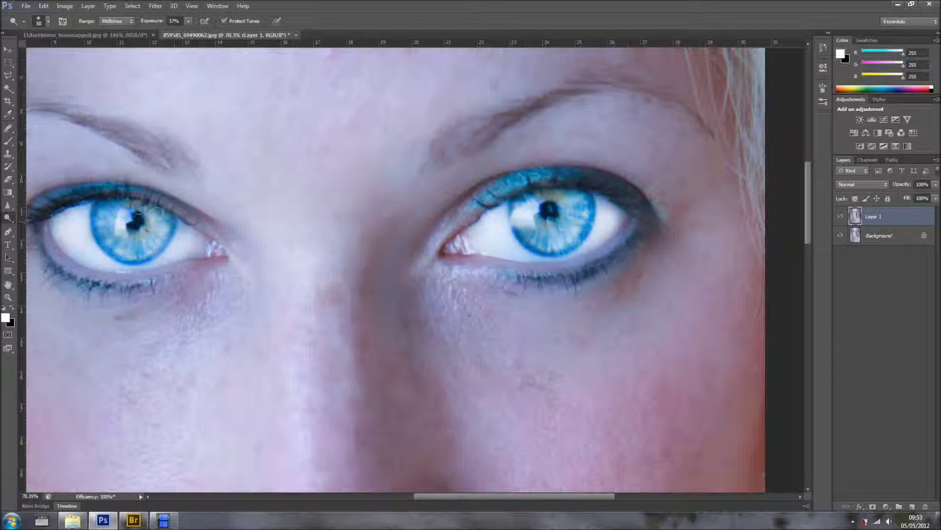
pyautogui.moveTo(156, 212)
pyautogui.mouseDown()
pyautogui.moveTo(87, 202)
pyautogui.moveTo(196, 228)
pyautogui.mouseUp()
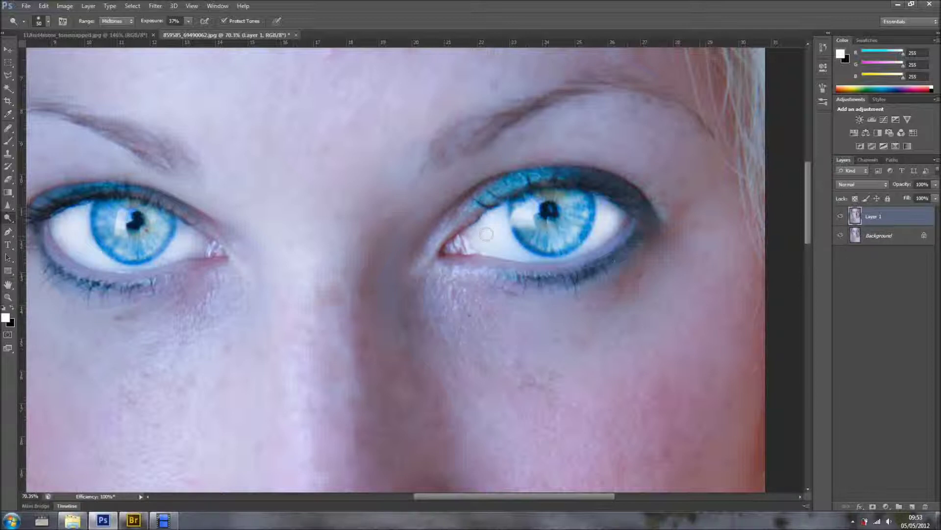
# Darken the outer rims of both irises with the Burn tool at 50% exposure, using a soft 45 px brush
pyautogui.rightClick(7, 222)
pyautogui.click(39, 228)
pyautogui.rightClick(168, 231)
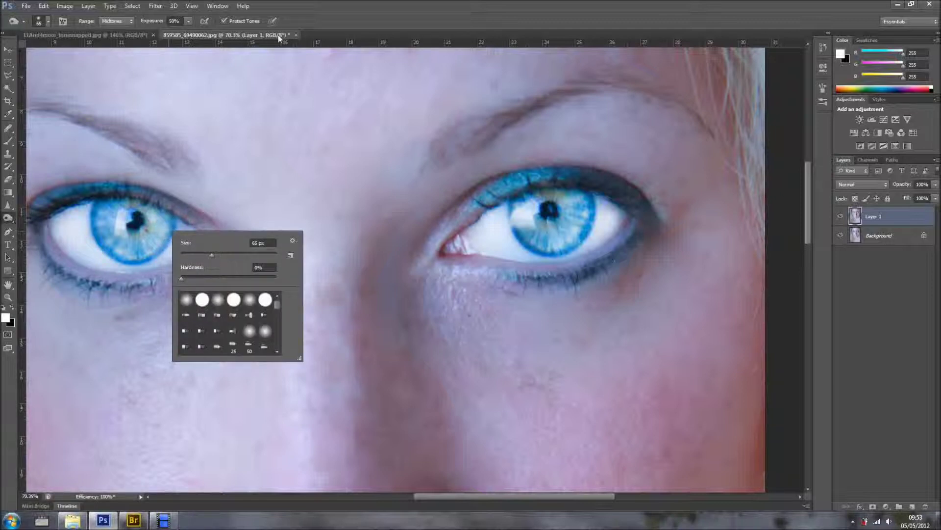
pyautogui.click(313, 35)
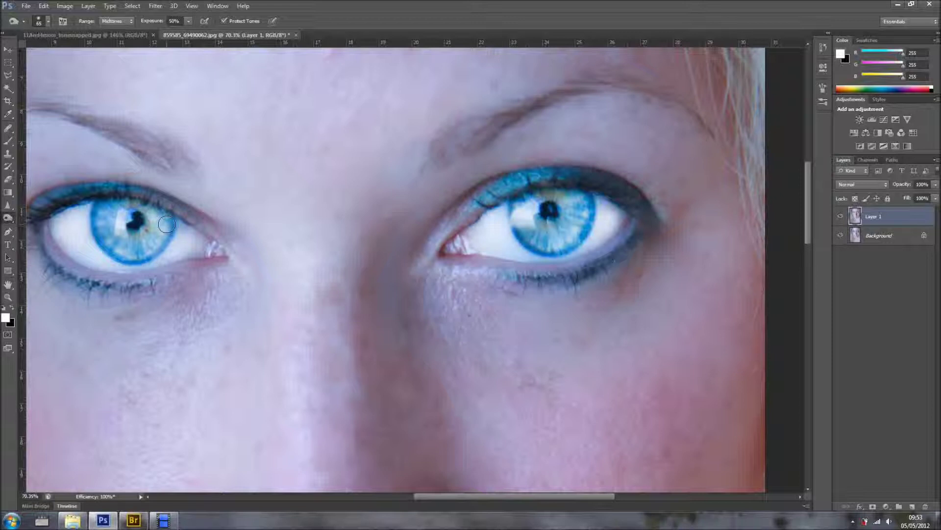
pyautogui.press('[')
pyautogui.press('[')
pyautogui.moveTo(157, 243)
pyautogui.mouseDown()
pyautogui.moveTo(112, 249)
pyautogui.moveTo(94, 206)
pyautogui.moveTo(97, 242)
pyautogui.moveTo(122, 262)
pyautogui.moveTo(153, 255)
pyautogui.moveTo(173, 218)
pyautogui.moveTo(165, 243)
pyautogui.moveTo(120, 259)
pyautogui.mouseUp()
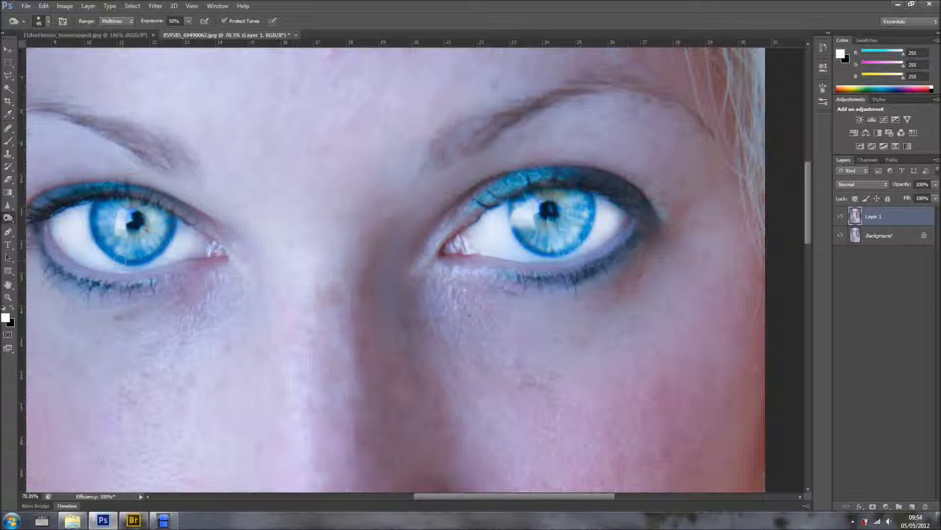
pyautogui.moveTo(511, 203)
pyautogui.mouseDown()
pyautogui.moveTo(515, 231)
pyautogui.moveTo(554, 252)
pyautogui.moveTo(588, 227)
pyautogui.moveTo(590, 198)
pyautogui.moveTo(584, 235)
pyautogui.moveTo(569, 248)
pyautogui.moveTo(531, 249)
pyautogui.moveTo(512, 223)
pyautogui.moveTo(592, 211)
pyautogui.moveTo(570, 250)
pyautogui.mouseUp()
# Add a Hue/Saturation adjustment layer above the retouched layer and strongly lower its Master saturation so the portrait looks nearly colourless
pyautogui.scroll(-1, 523, 296)
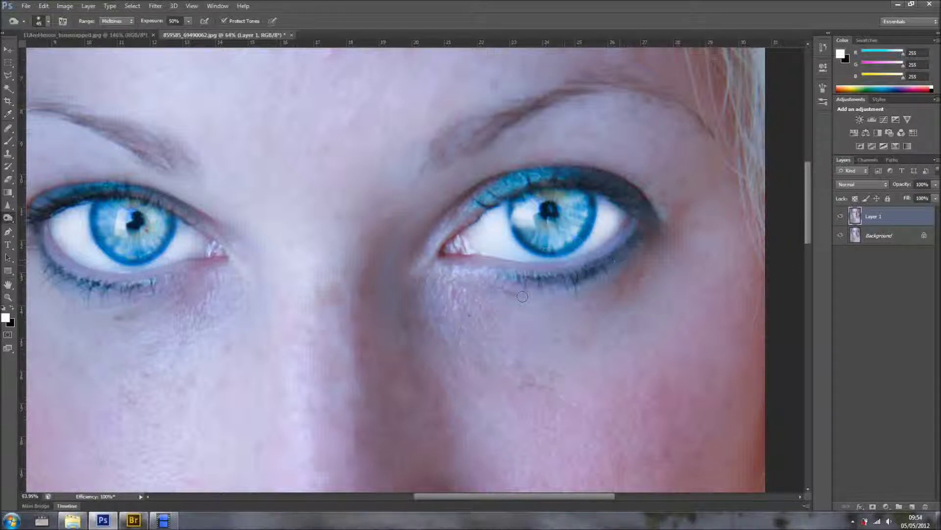
pyautogui.scroll(-10, 523, 297)
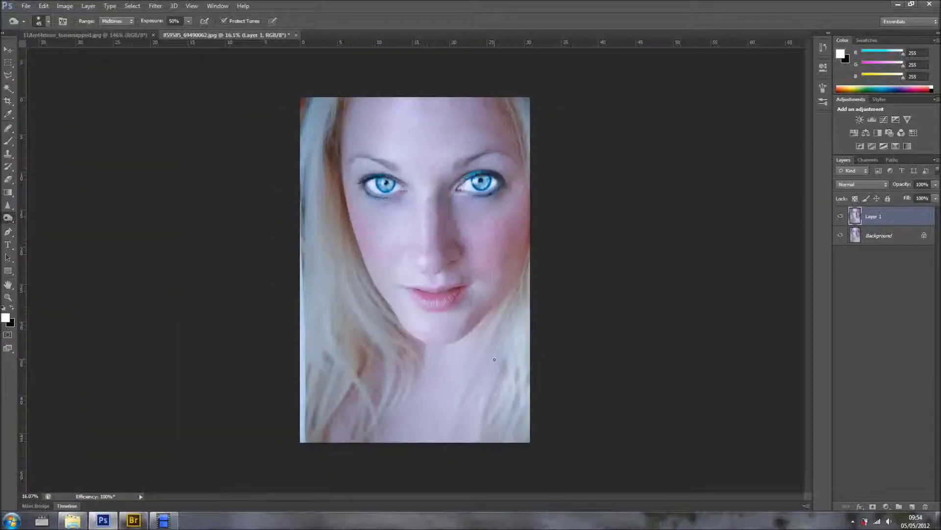
pyautogui.scroll(5, 495, 359)
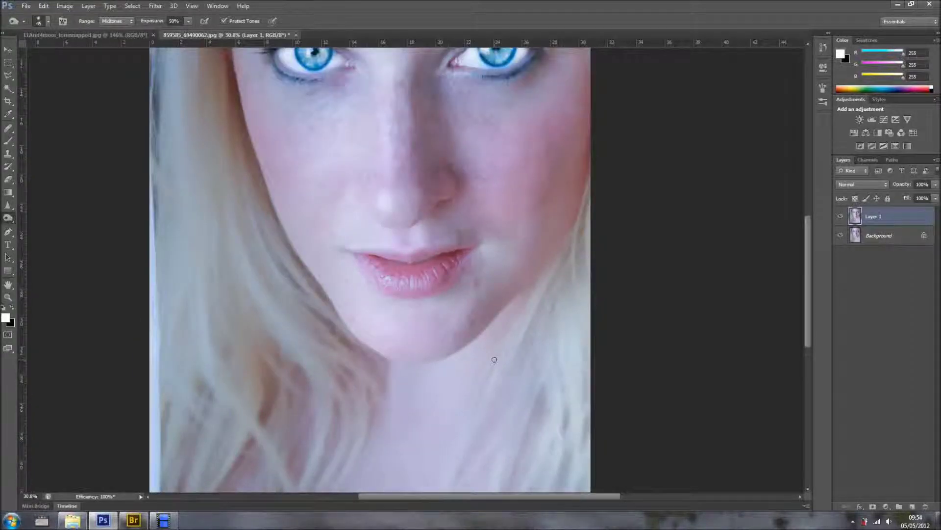
pyautogui.scroll(-3, 495, 359)
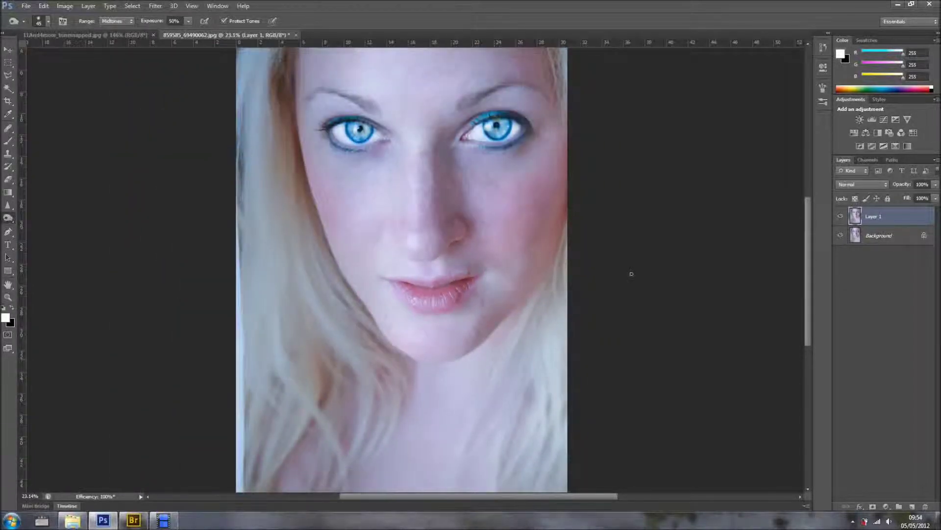
pyautogui.scroll(-2, 631, 273)
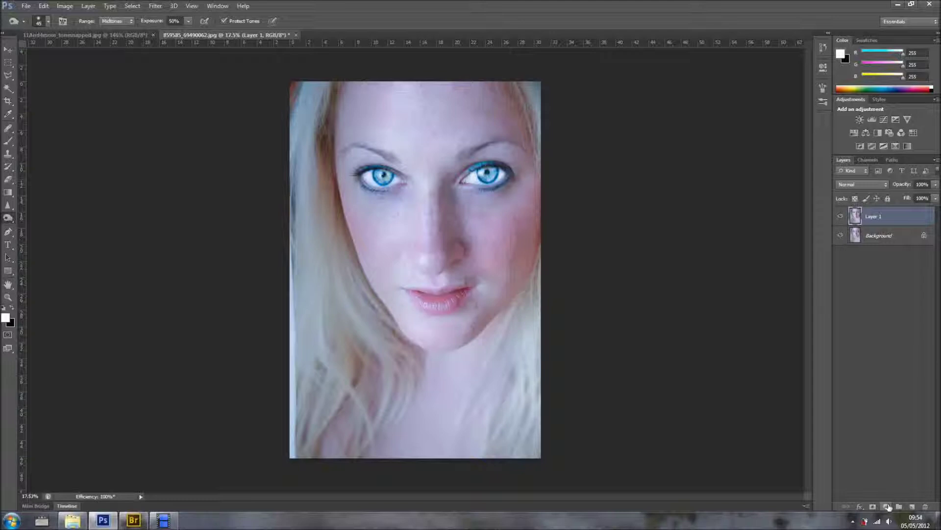
pyautogui.click(887, 506)
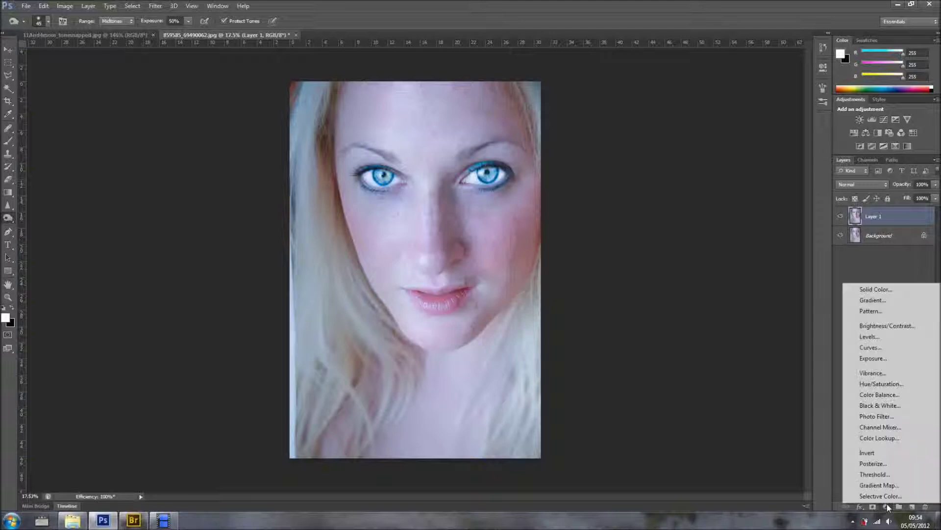
pyautogui.click(878, 384)
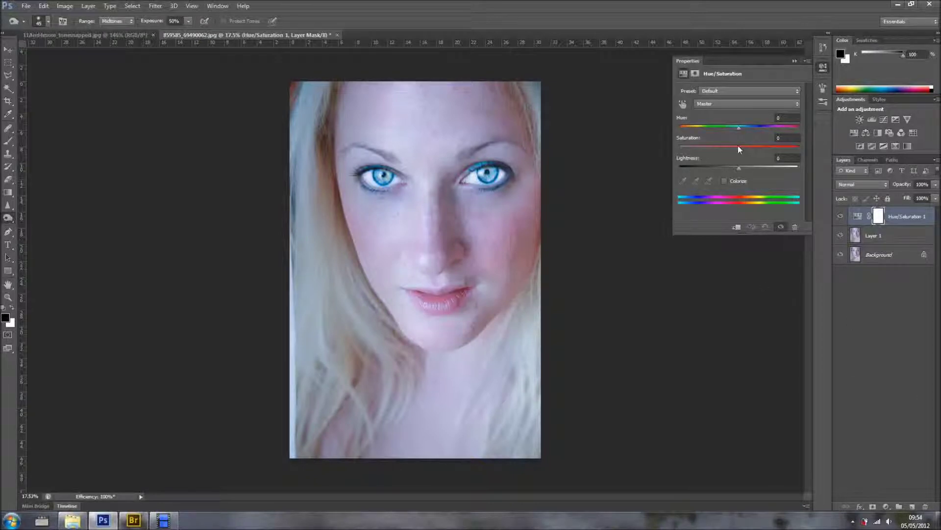
pyautogui.moveTo(739, 148); pyautogui.dragTo(699, 153)
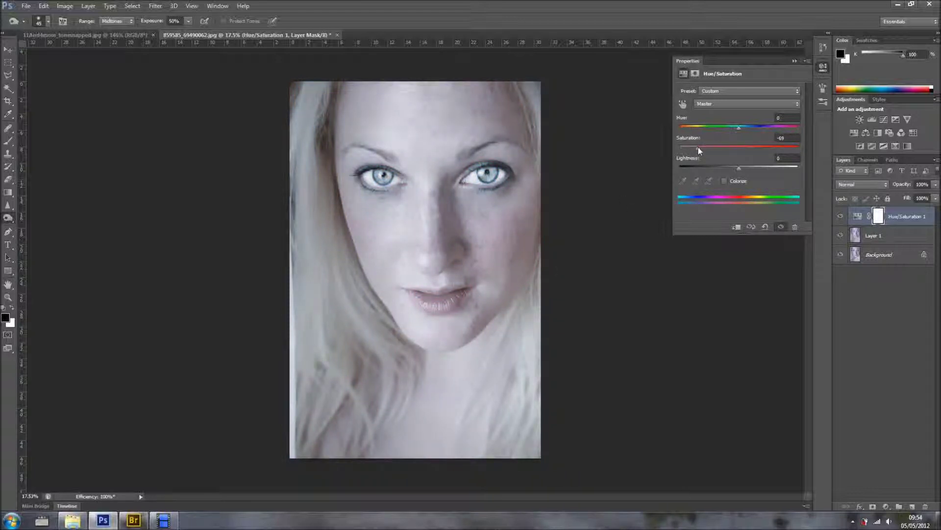
pyautogui.moveTo(698, 147)
pyautogui.mouseDown()
pyautogui.moveTo(680, 151)
pyautogui.moveTo(694, 148)
pyautogui.mouseUp()
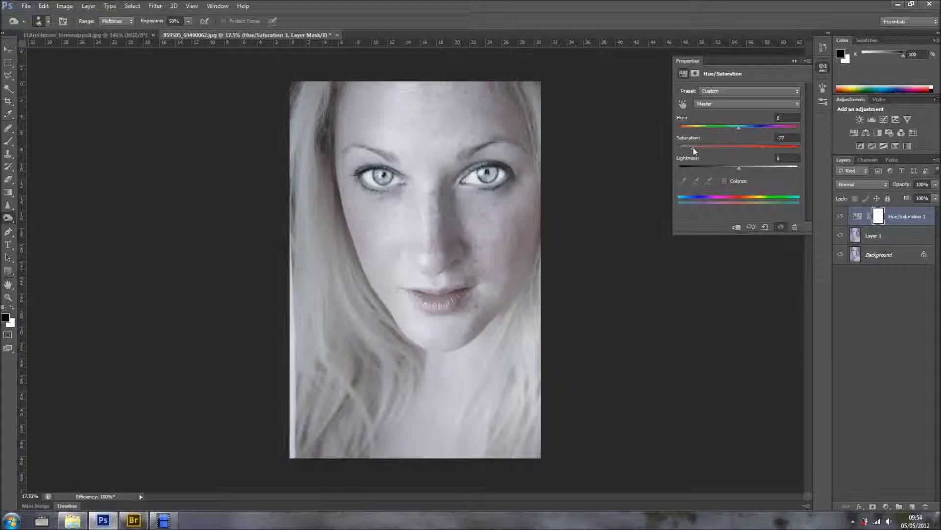
pyautogui.click(795, 60)
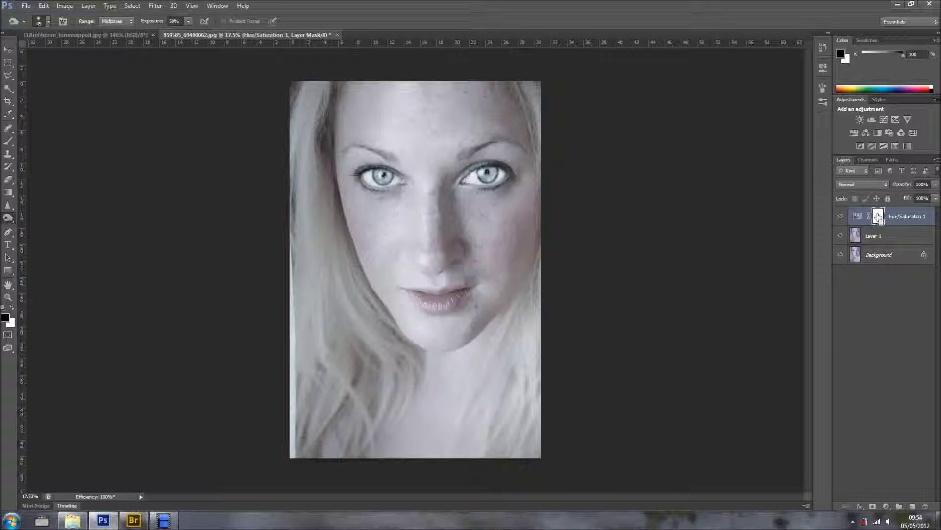
# Invert the Hue/Saturation layer mask to black and compare the portrait with the adjustment layer hidden and shown
pyautogui.hotkey('ctrl', 'i')
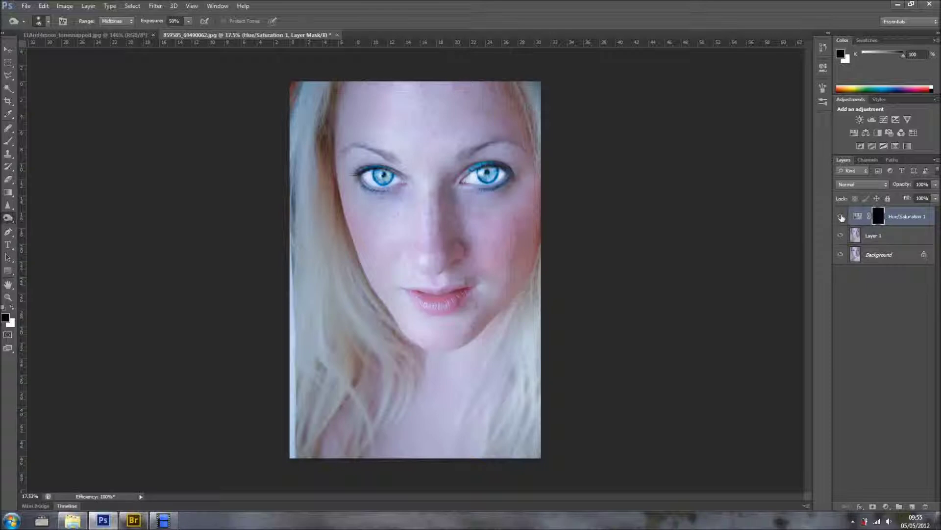
pyautogui.click(841, 217)
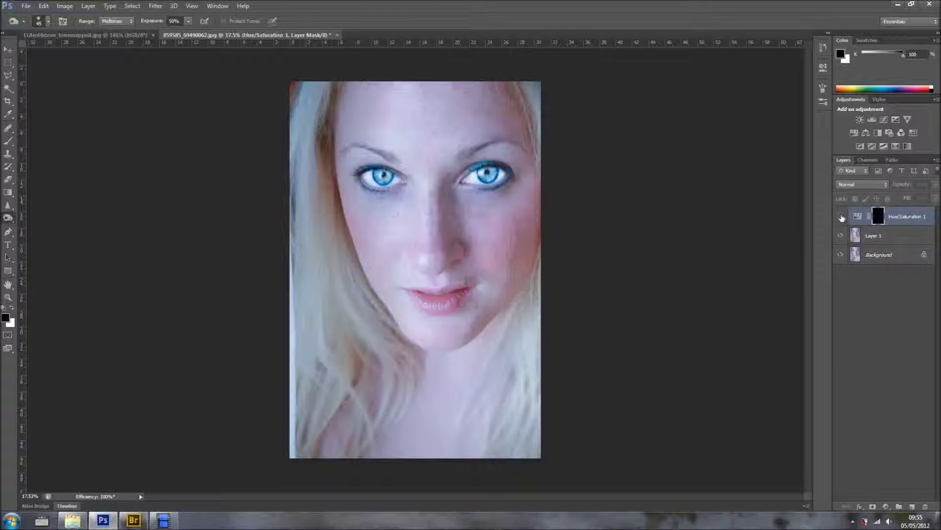
pyautogui.click(841, 216)
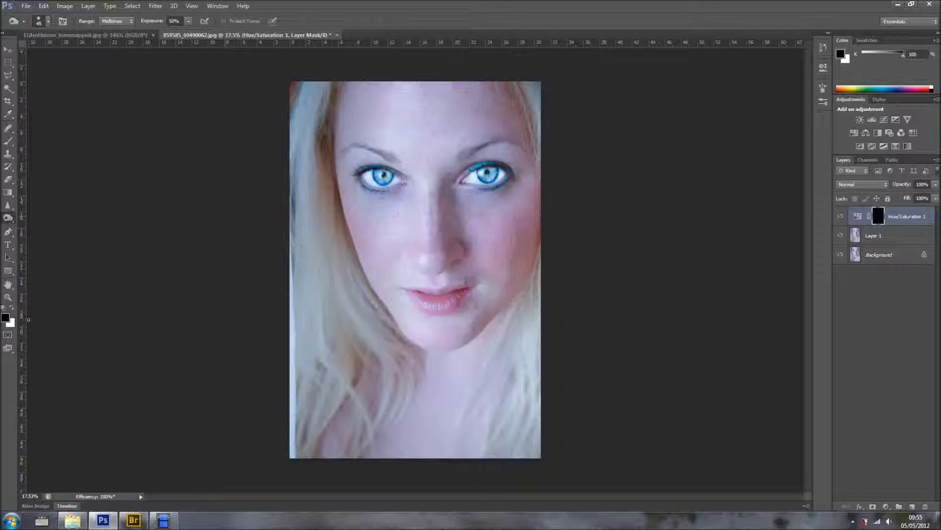
# Paint white over the main area of the lips on the Hue/Saturation mask with the Brush tool at 100% opacity
pyautogui.click(13, 310)
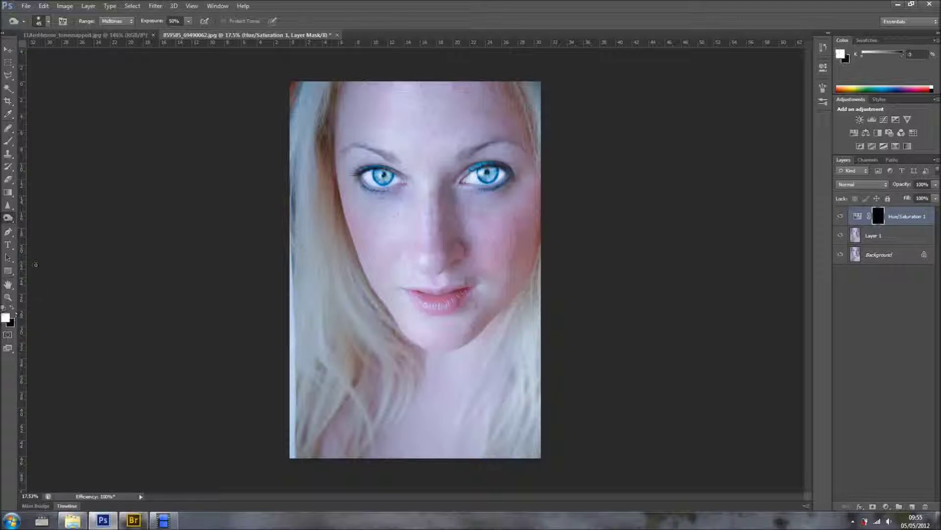
pyautogui.click(9, 141)
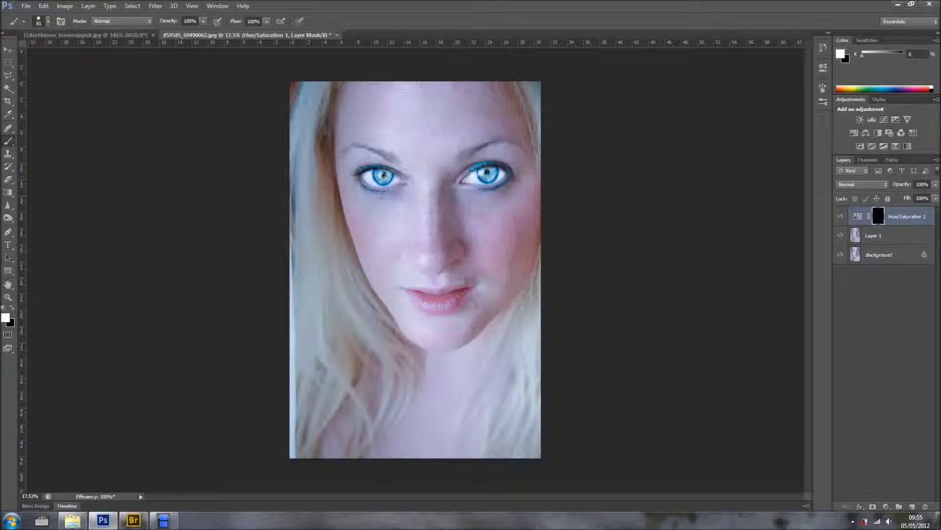
pyautogui.scroll(5, 384, 181)
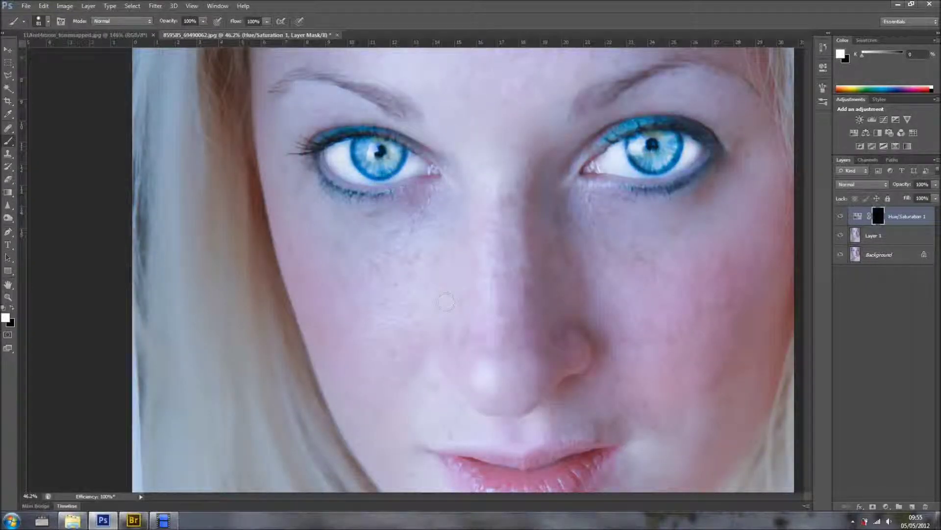
pyautogui.scroll(2, 466, 157)
pyautogui.moveTo(458, 246); pyautogui.dragTo(402, 157)
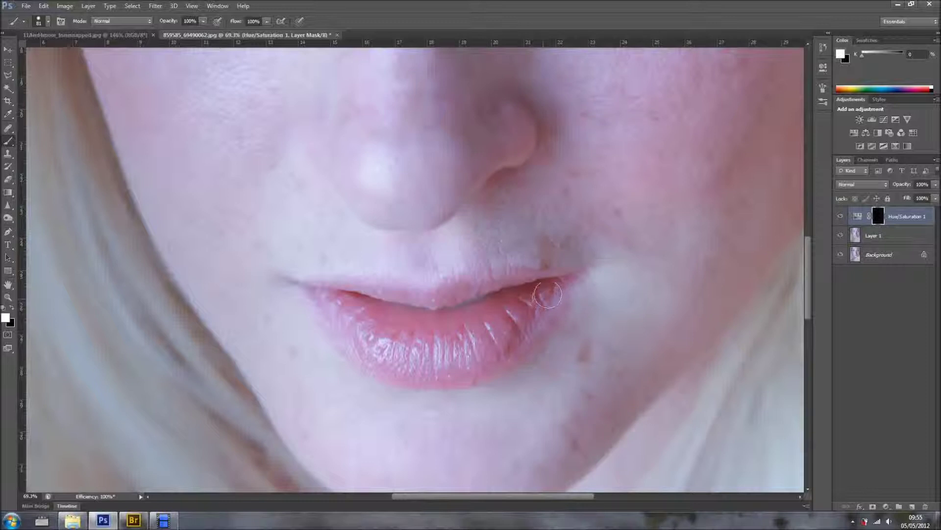
pyautogui.moveTo(547, 296)
pyautogui.mouseDown()
pyautogui.moveTo(506, 341)
pyautogui.moveTo(542, 297)
pyautogui.moveTo(510, 334)
pyautogui.moveTo(442, 366)
pyautogui.moveTo(505, 348)
pyautogui.mouseUp()
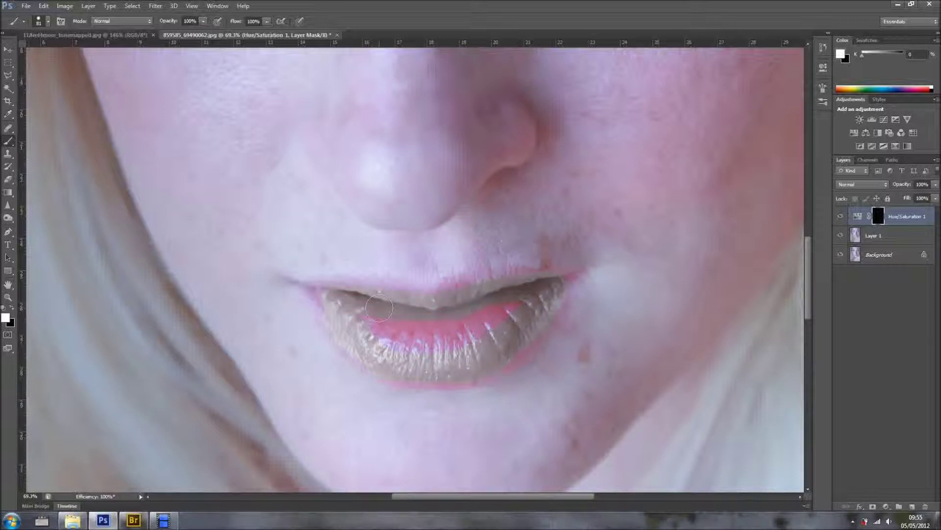
pyautogui.moveTo(371, 323)
pyautogui.mouseDown()
pyautogui.moveTo(469, 332)
pyautogui.moveTo(548, 289)
pyautogui.mouseUp()
# Reduce the brush to 40 px and paint the lip corners and outer edges into the Hue/Saturation mask
pyautogui.press('[')
pyautogui.press('[')
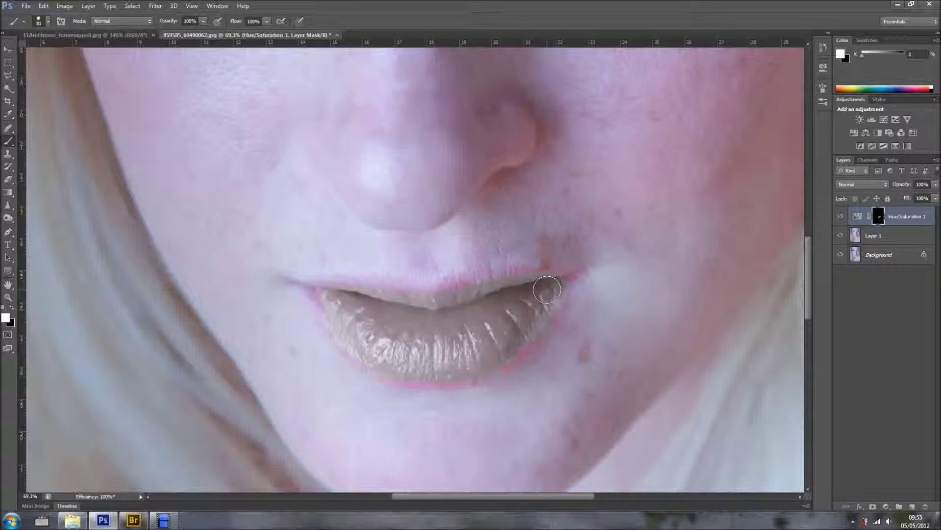
pyautogui.press('[')
pyautogui.press('[')
pyautogui.moveTo(564, 283)
pyautogui.mouseDown()
pyautogui.moveTo(552, 296)
pyautogui.moveTo(566, 284)
pyautogui.mouseUp()
pyautogui.press('[')
pyautogui.moveTo(320, 296)
pyautogui.mouseDown()
pyautogui.moveTo(312, 294)
pyautogui.moveTo(319, 305)
pyautogui.moveTo(303, 289)
pyautogui.moveTo(427, 297)
pyautogui.moveTo(353, 287)
pyautogui.moveTo(311, 296)
pyautogui.moveTo(351, 356)
pyautogui.moveTo(409, 371)
pyautogui.moveTo(319, 300)
pyautogui.moveTo(354, 352)
pyautogui.mouseUp()
pyautogui.moveTo(424, 300)
pyautogui.mouseDown()
pyautogui.moveTo(407, 290)
pyautogui.moveTo(328, 287)
pyautogui.moveTo(416, 298)
pyautogui.moveTo(382, 283)
pyautogui.moveTo(311, 286)
pyautogui.mouseUp()
pyautogui.moveTo(533, 285); pyautogui.dragTo(456, 289)
# Turn on Colorize for the Hue/Saturation layer and shift its hue to about 208 to tint the lips blue
pyautogui.scroll(-6, 387, 287)
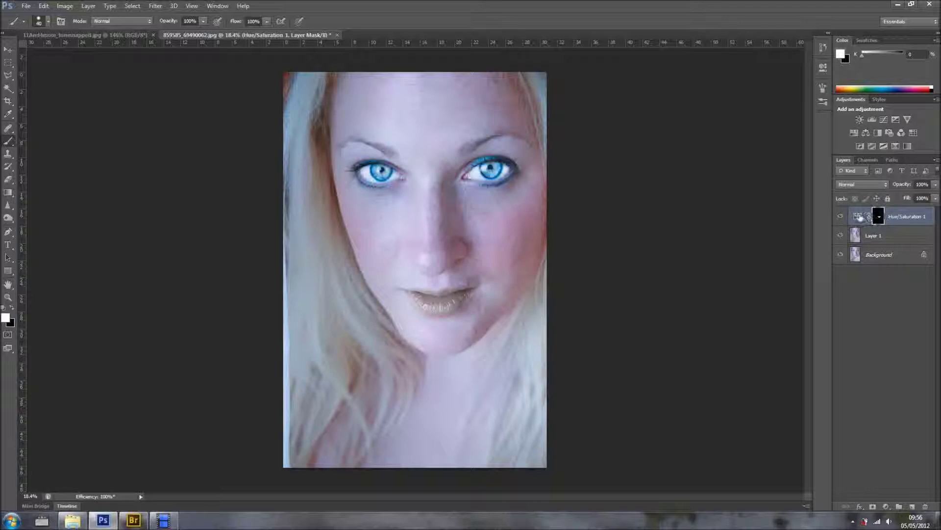
pyautogui.doubleClick(859, 217)
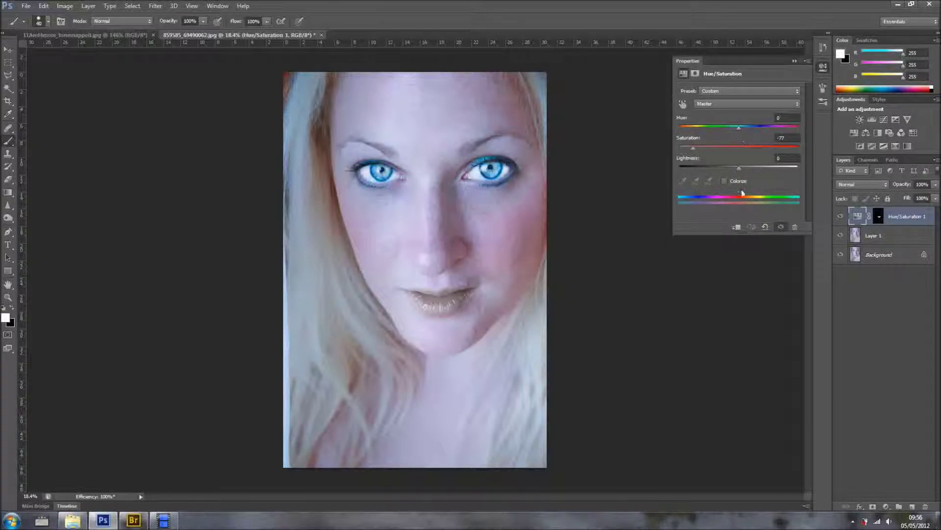
pyautogui.click(725, 181)
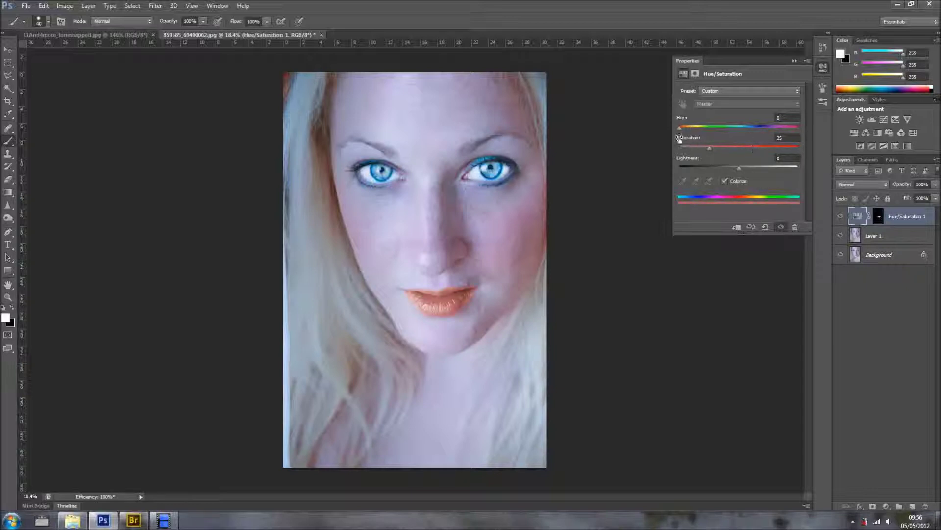
pyautogui.moveTo(679, 128); pyautogui.dragTo(749, 131)
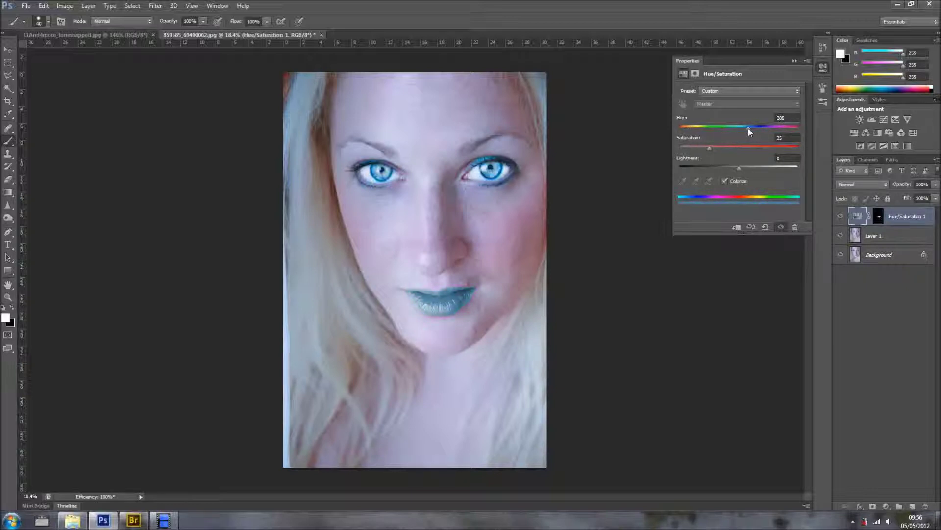
# Enlarge the brush to 90 px and touch up the layer mask at the mouth corner on the image's right side
pyautogui.click(878, 216)
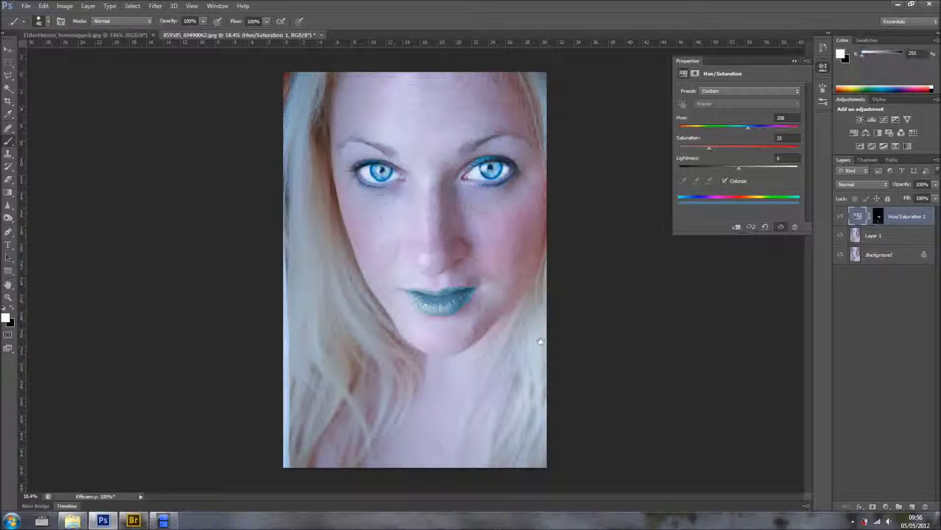
pyautogui.rightClick(475, 298)
pyautogui.click(532, 322)
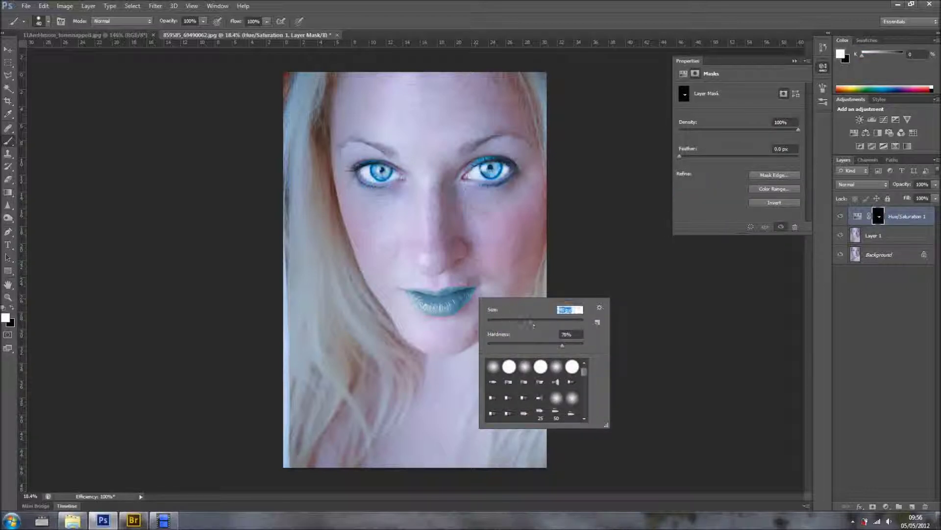
pyautogui.click(577, 264)
pyautogui.moveTo(478, 297); pyautogui.dragTo(475, 301)
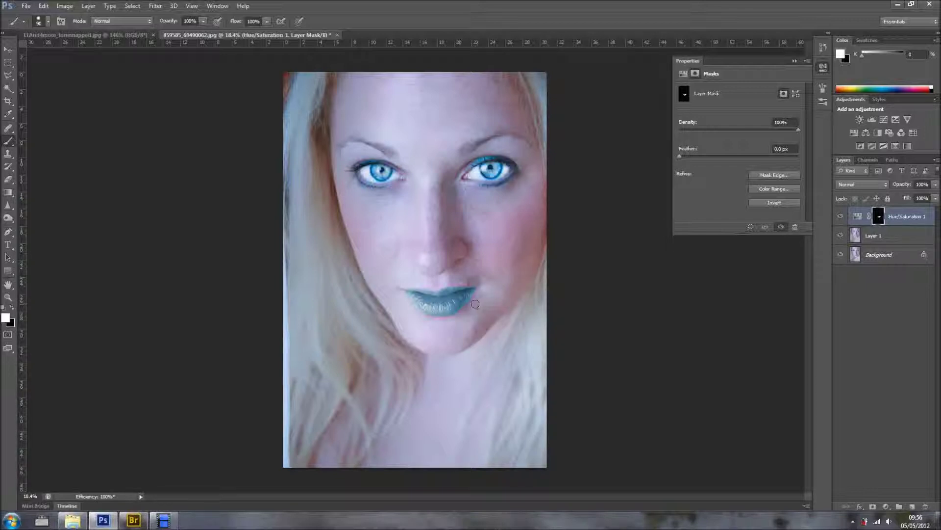
# Lower the mask brush hardness to 49% and refine the lip area of the mask with white
pyautogui.press('x')
pyautogui.scroll(4, 420, 332)
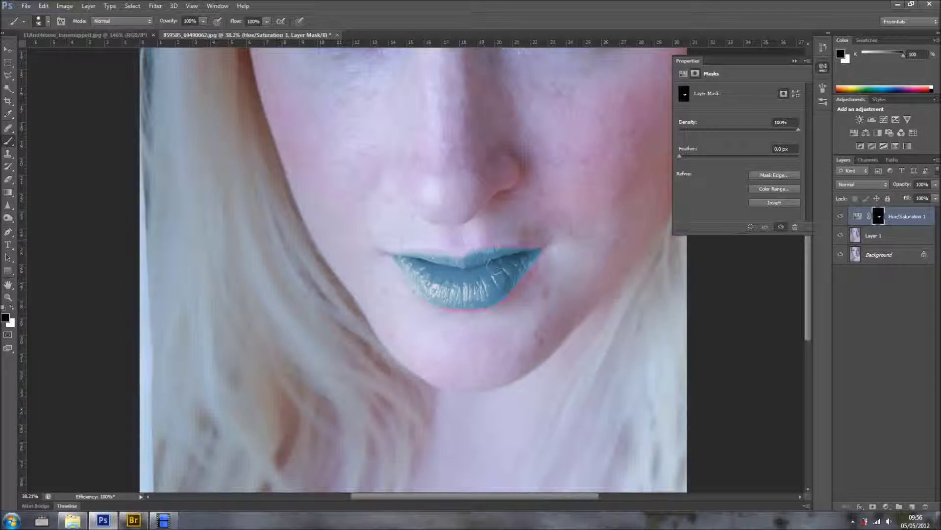
pyautogui.press('x')
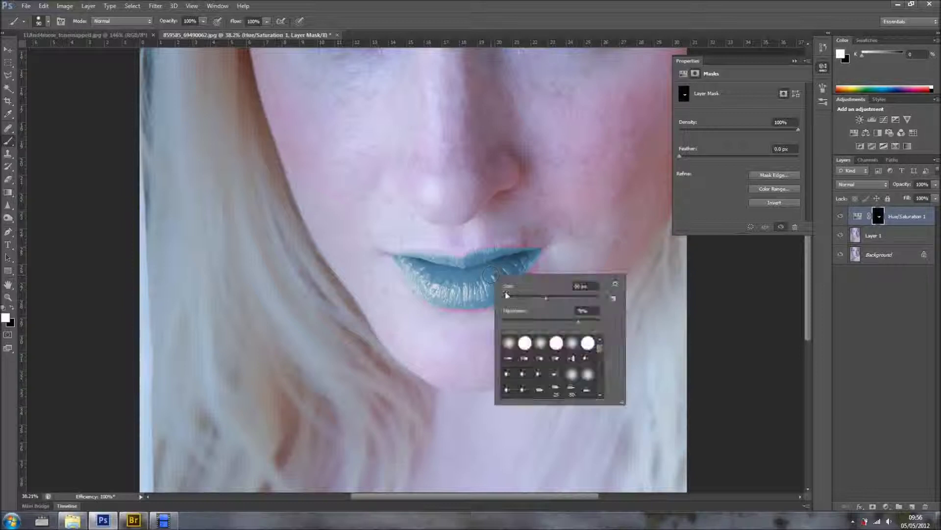
pyautogui.rightClick(493, 272)
pyautogui.click(551, 320)
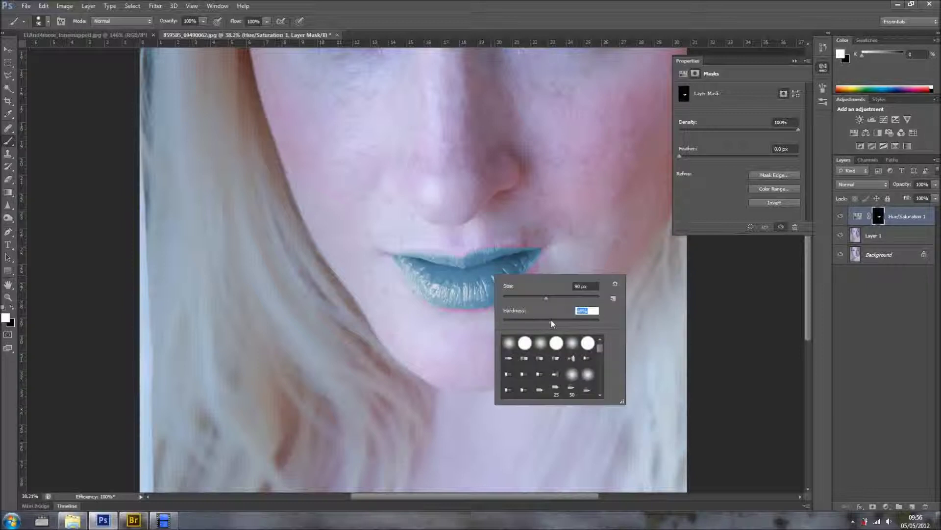
pyautogui.click(462, 279)
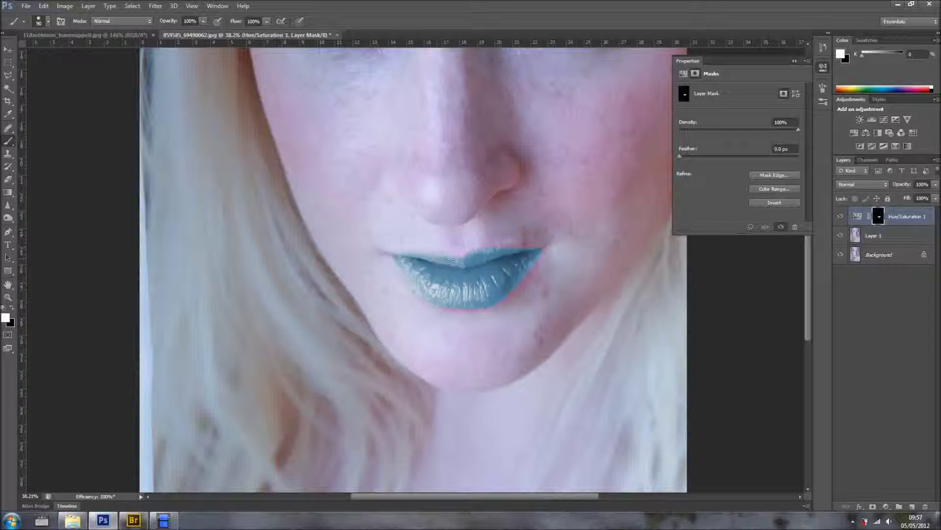
# Soften the blue lip tint by setting the Hue/Saturation layer's saturation to 14 and lightness to +10
pyautogui.keyDown('alt'); pyautogui.scroll(-2, 496, 260); pyautogui.keyUp('alt')
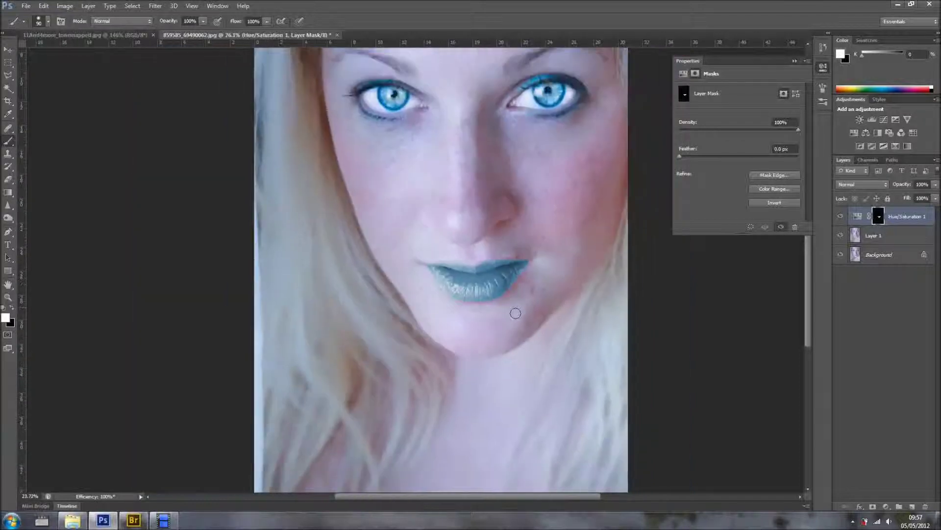
pyautogui.keyDown('alt'); pyautogui.scroll(-2, 516, 313); pyautogui.keyUp('alt')
pyautogui.click(683, 74)
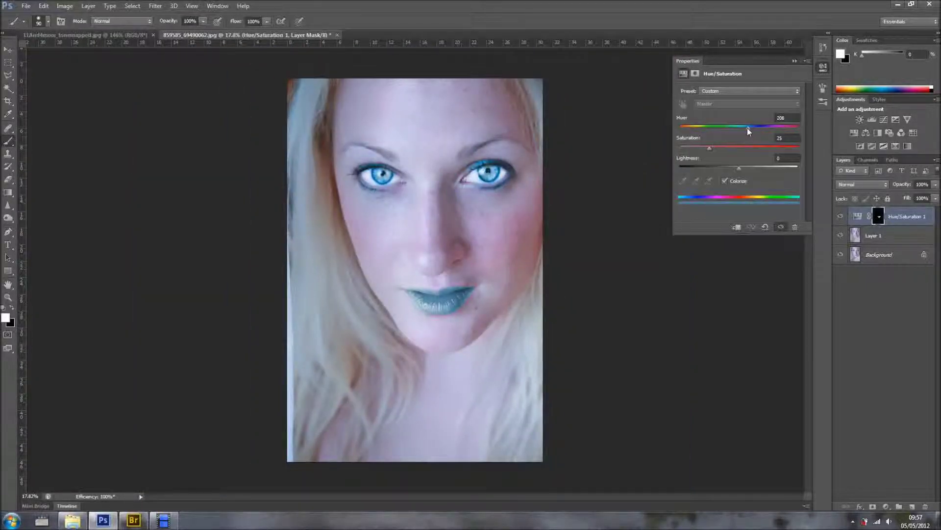
pyautogui.moveTo(707, 148); pyautogui.dragTo(705, 148)
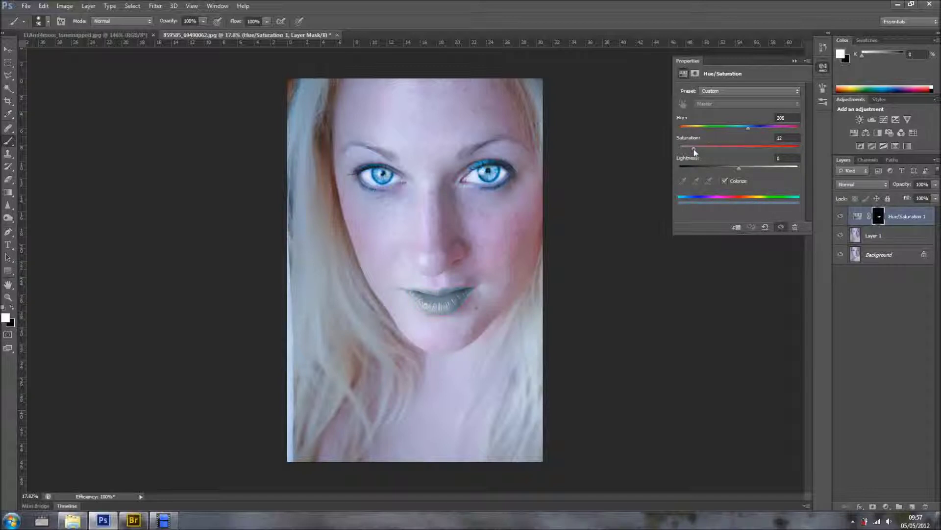
pyautogui.moveTo(741, 171); pyautogui.dragTo(745, 169)
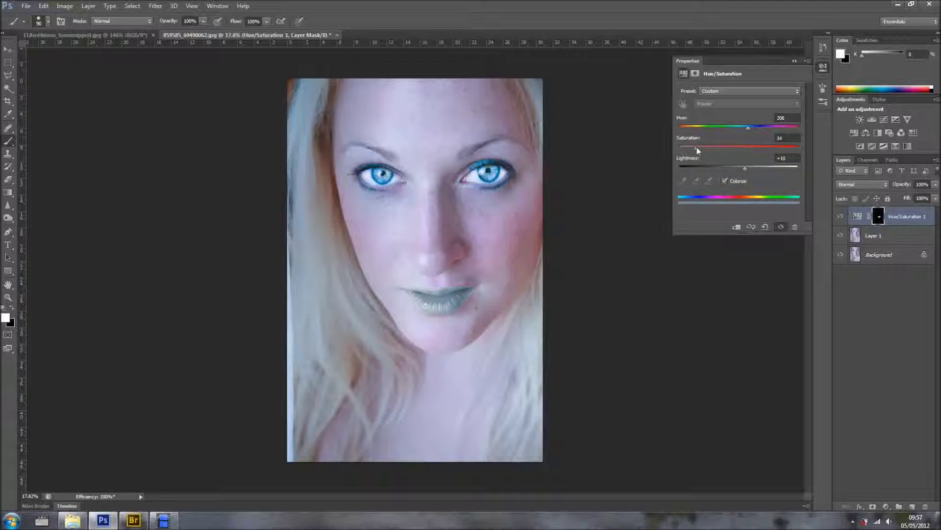
pyautogui.click(794, 62)
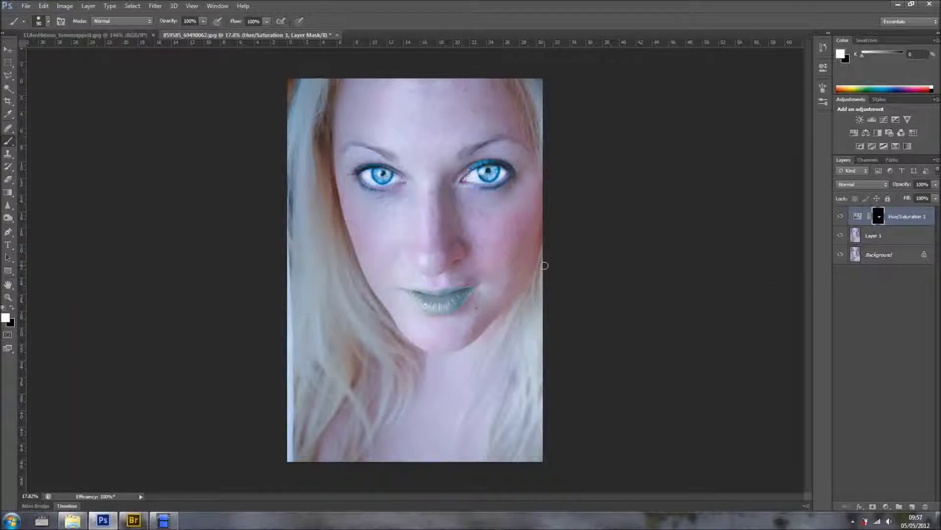
# Add a new empty layer above the Hue/Saturation layer and choose the 732 px upper-eyelash brush
pyautogui.scroll(2, 545, 265)
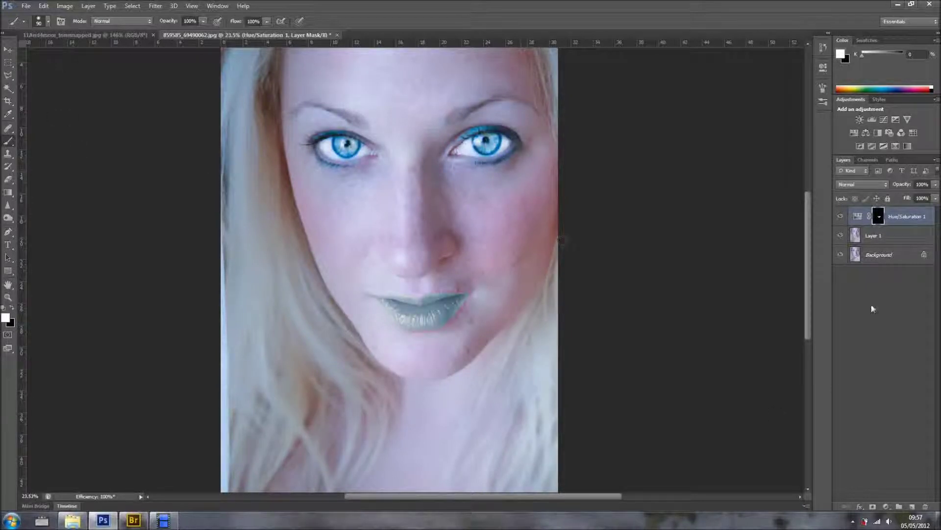
pyautogui.click(913, 506)
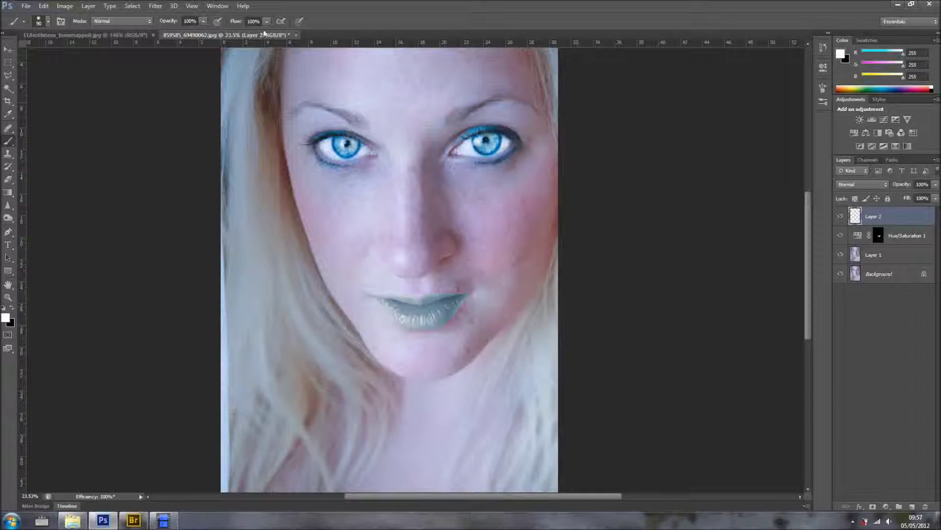
pyautogui.click(48, 25)
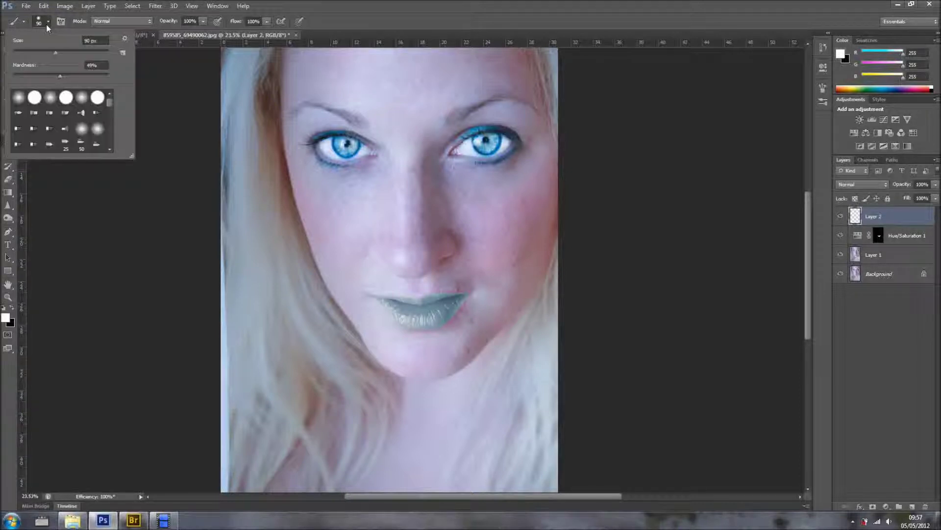
pyautogui.moveTo(109, 102); pyautogui.dragTo(111, 148)
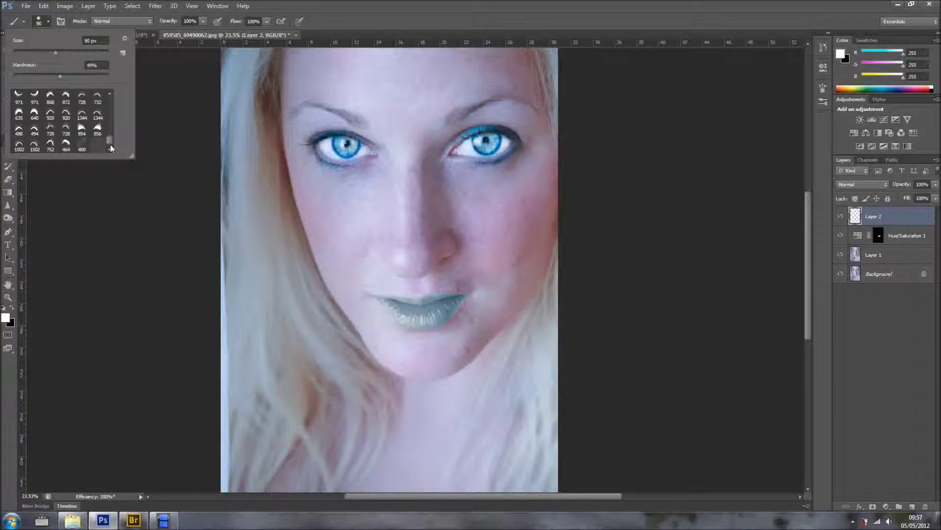
pyautogui.click(65, 97)
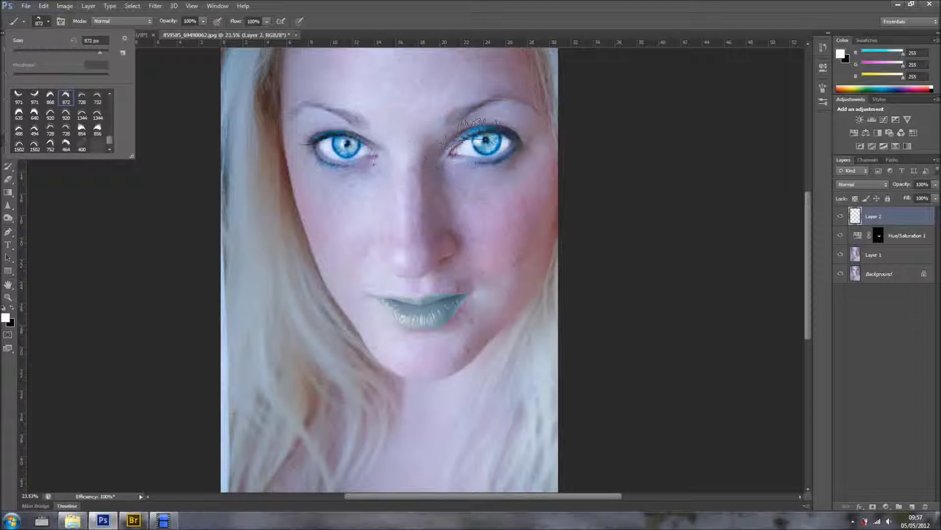
pyautogui.click(98, 98)
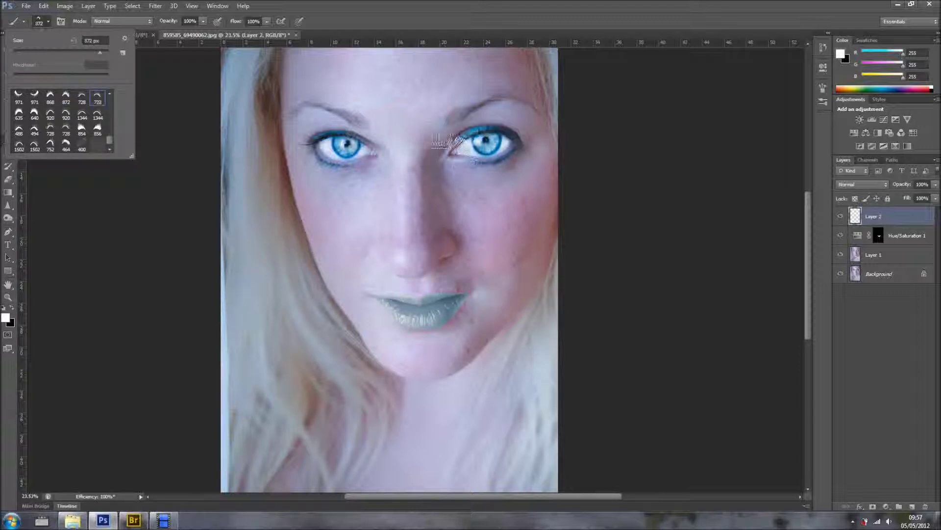
pyautogui.click(453, 27)
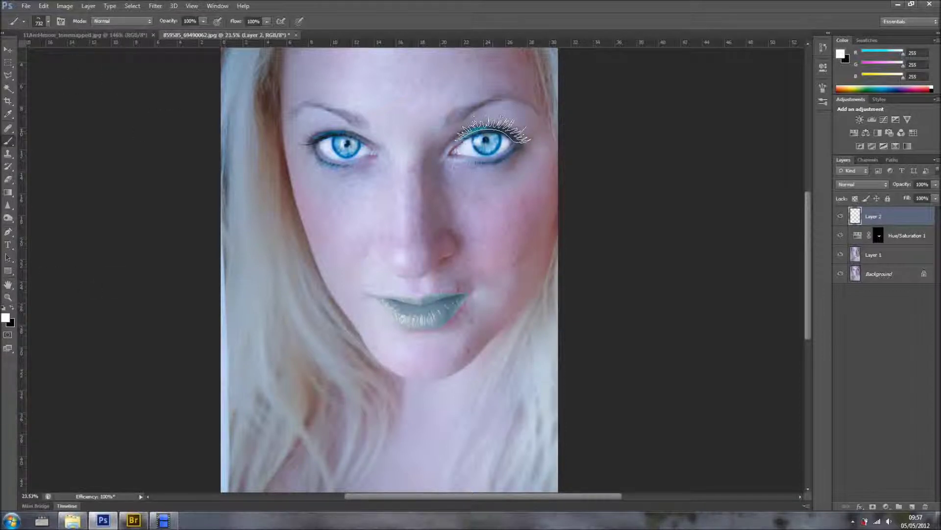
# Rotate the eyelash brush tip to 14°, enlarge it to 900 px, and stamp white lashes on the upper lid of the image's right-hand eye
pyautogui.click(60, 21)
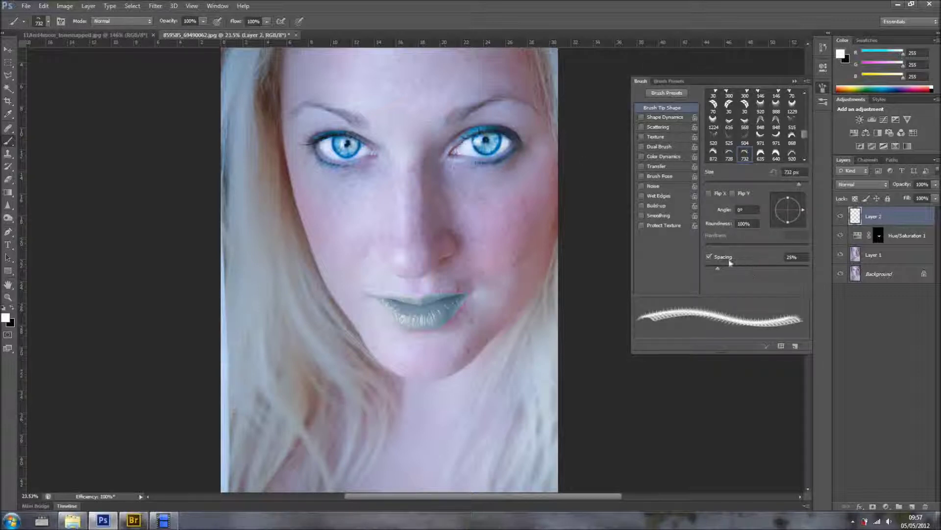
pyautogui.moveTo(804, 212); pyautogui.dragTo(803, 206)
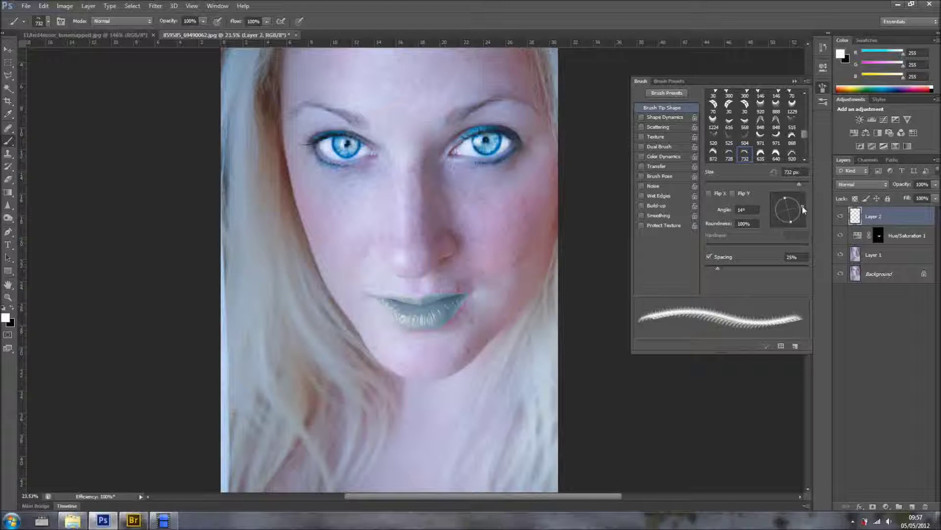
pyautogui.click(486, 131)
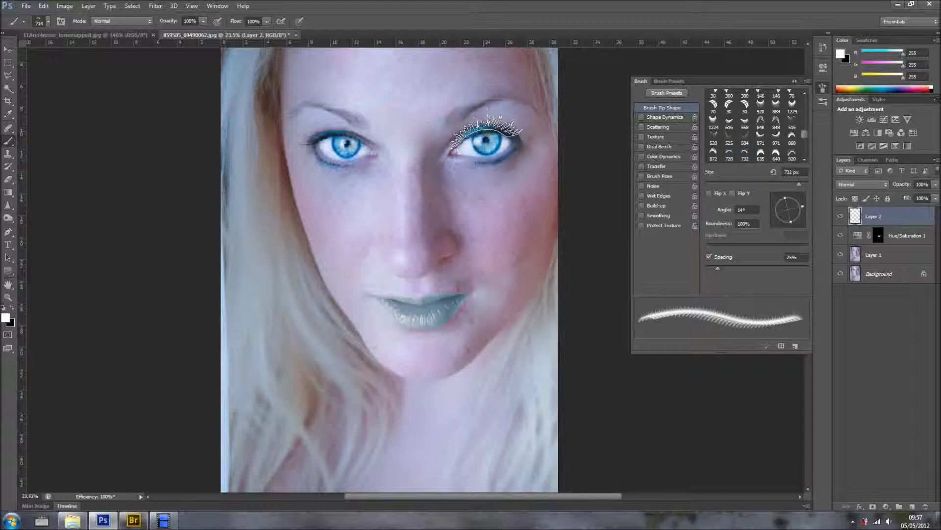
pyautogui.hotkey('ctrl', 'z')
pyautogui.click(485, 129)
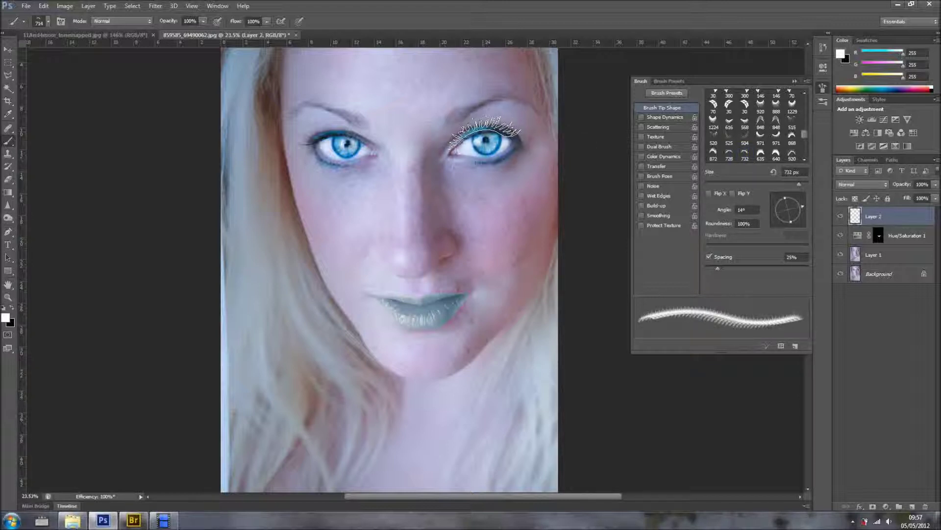
pyautogui.press(']')
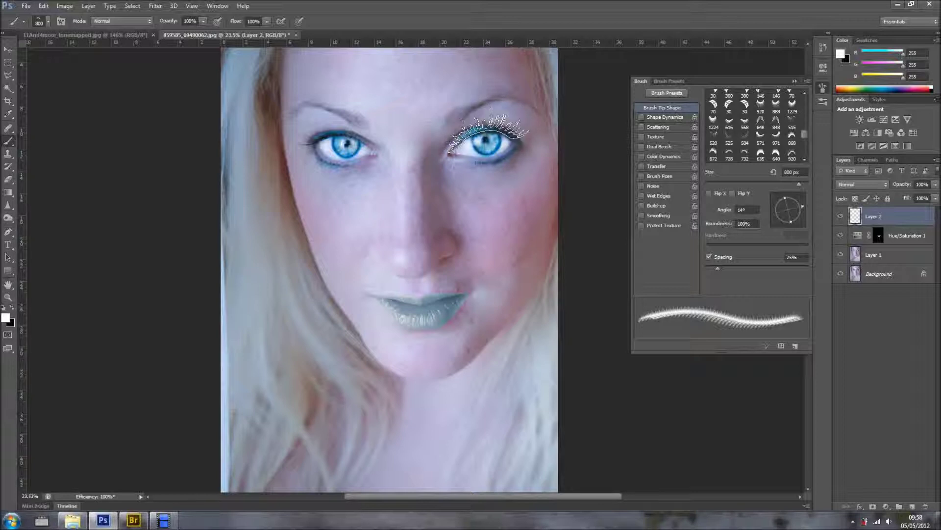
pyautogui.press(']')
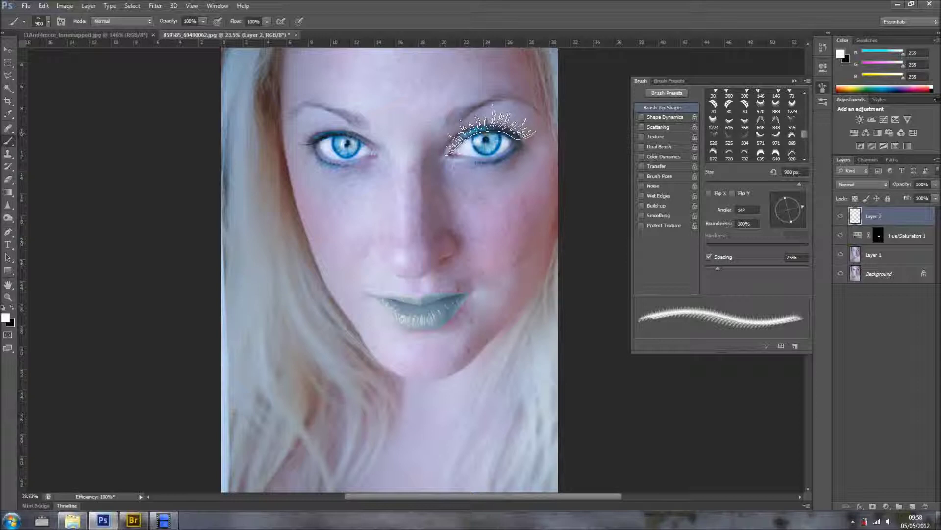
pyautogui.click(490, 130)
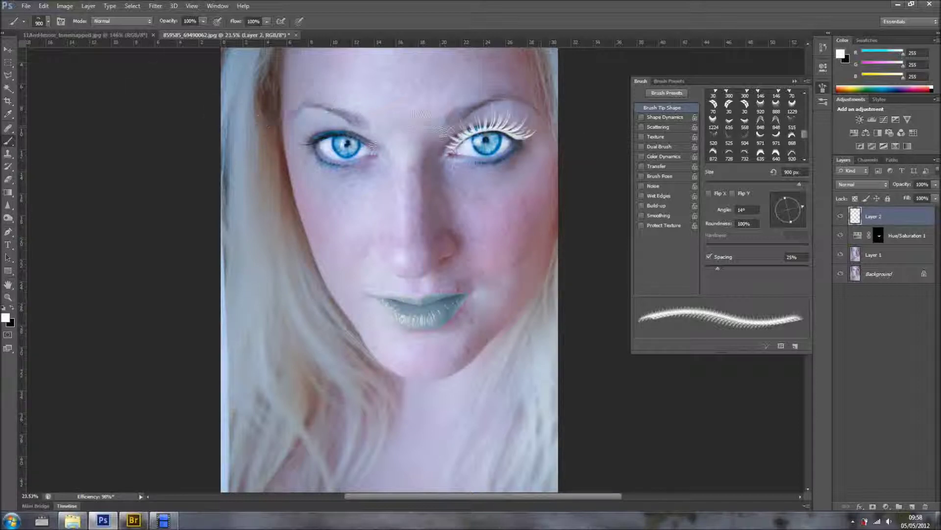
# Warp the white lashes on the image's right-hand eye so they follow the curve of the upper lid
pyautogui.click(795, 81)
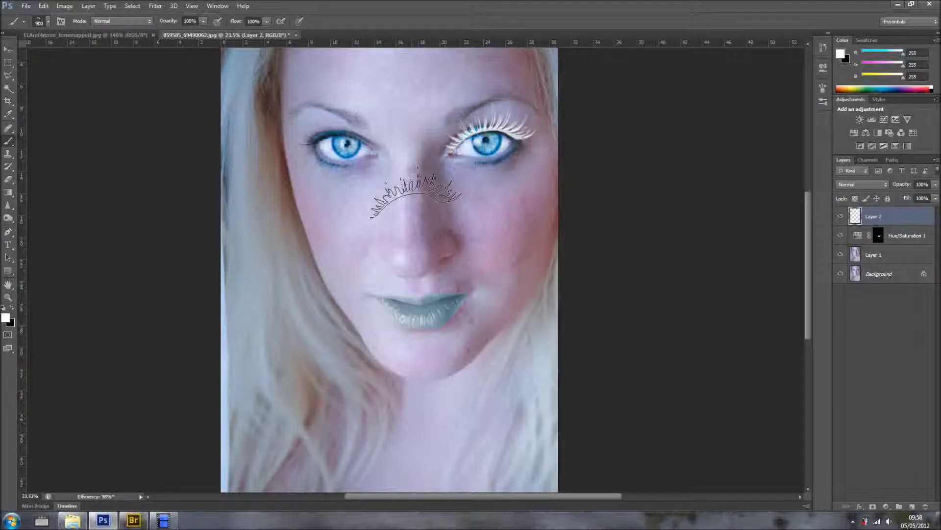
pyautogui.click(43, 6)
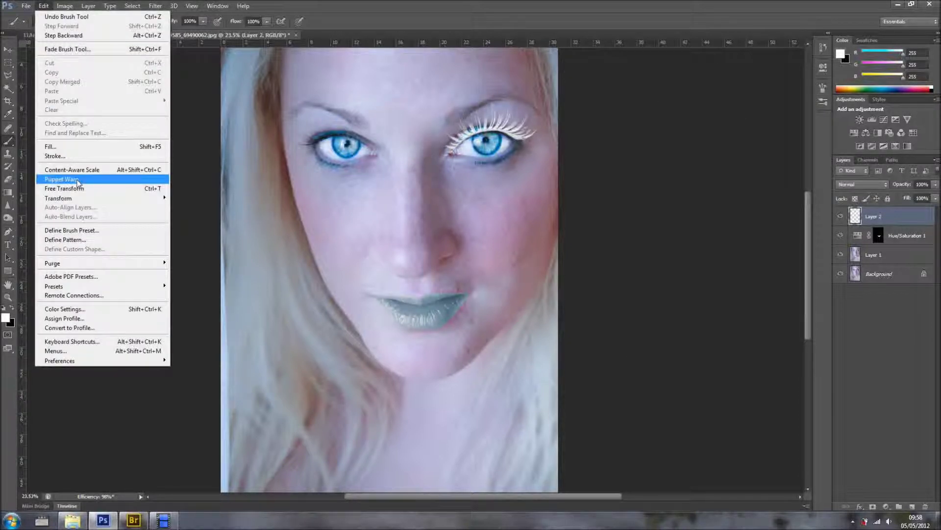
pyautogui.moveTo(78, 198)
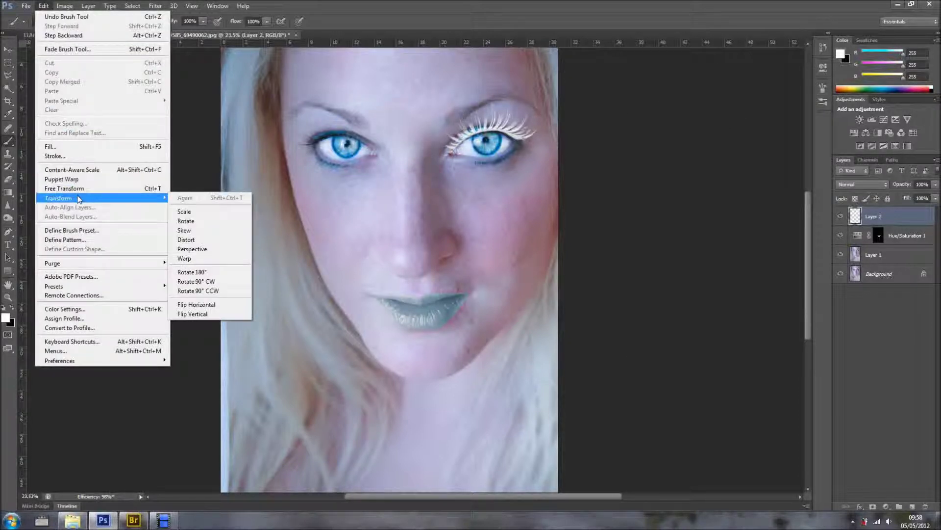
pyautogui.click(194, 258)
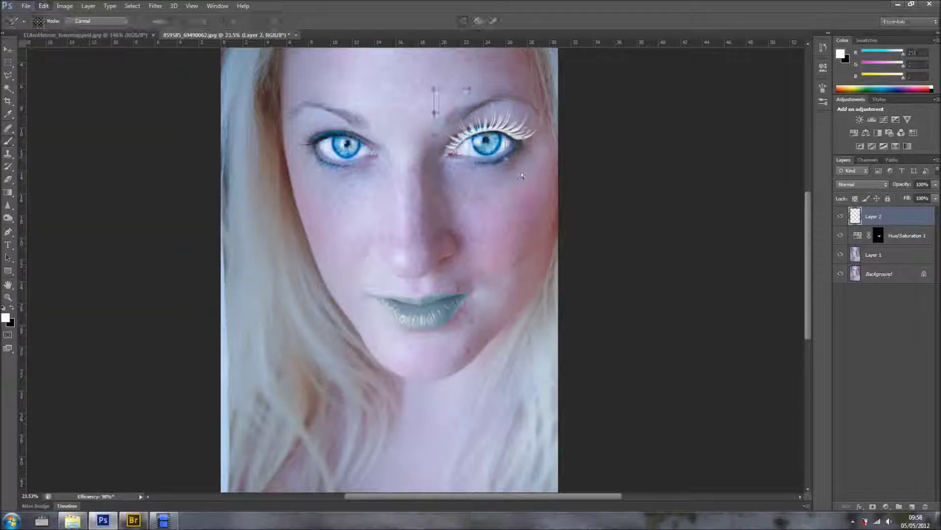
pyautogui.moveTo(473, 136); pyautogui.dragTo(500, 140)
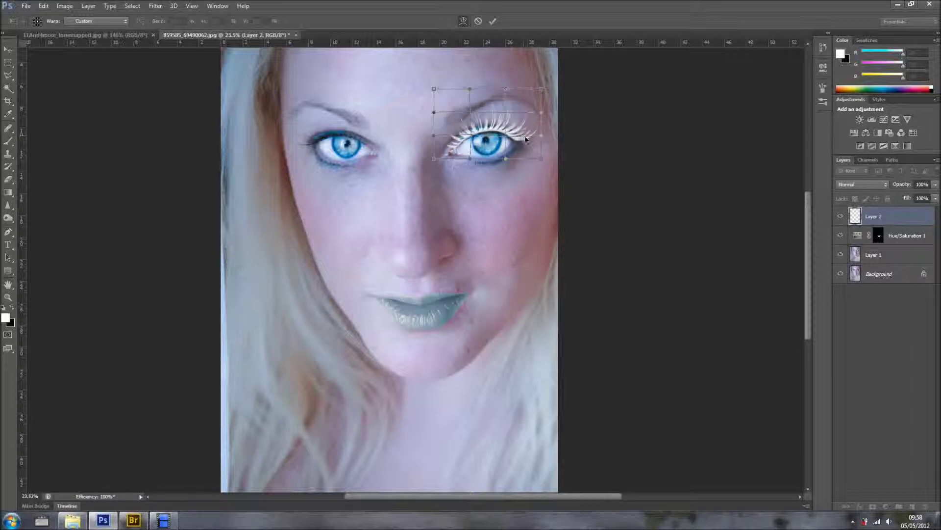
pyautogui.moveTo(526, 137); pyautogui.dragTo(472, 133)
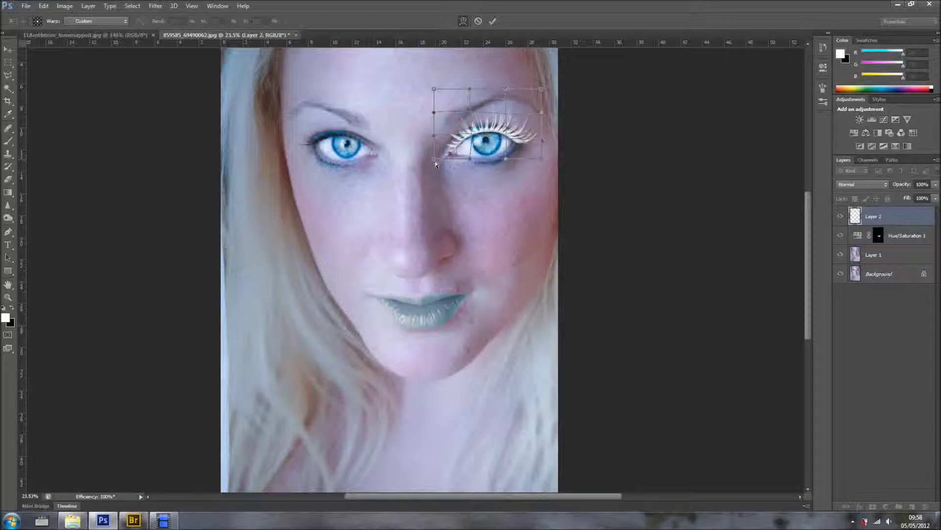
pyautogui.moveTo(435, 159); pyautogui.dragTo(434, 163)
pyautogui.click(492, 21)
# Choose the 728 px upper-eyelash brush and add a new empty layer above the first eyelash layer
pyautogui.press('b')
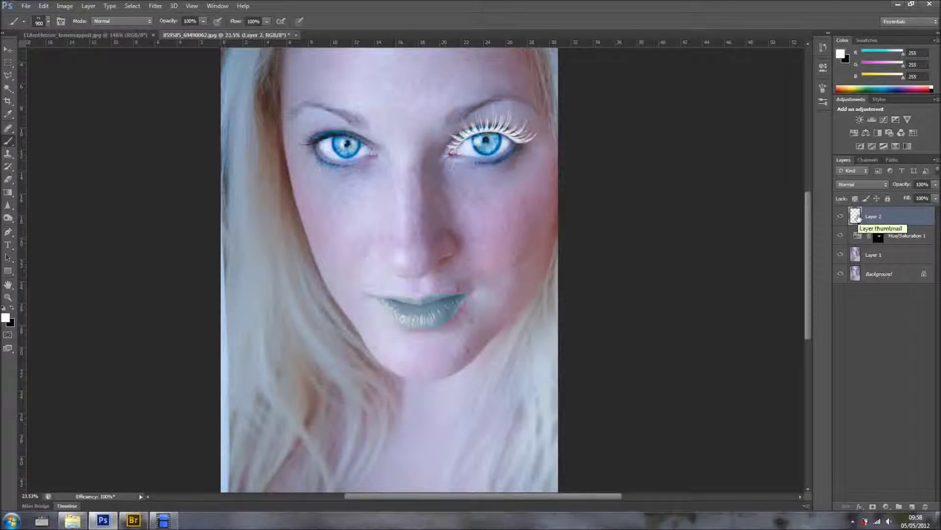
pyautogui.click(48, 21)
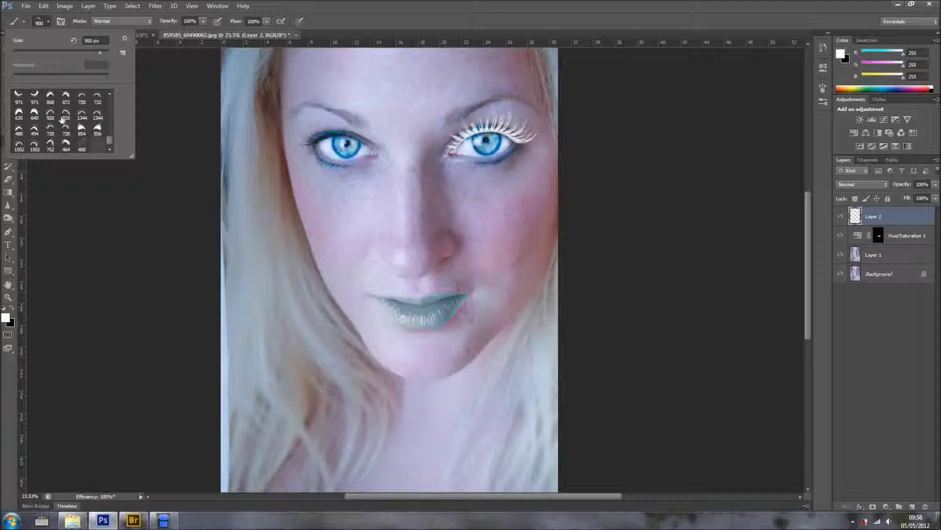
pyautogui.click(82, 101)
pyautogui.click(61, 21)
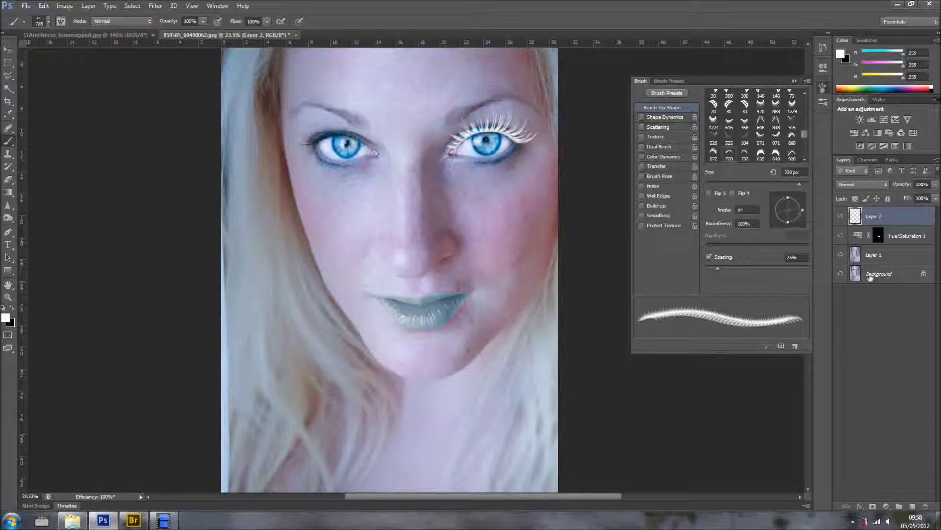
pyautogui.click(912, 507)
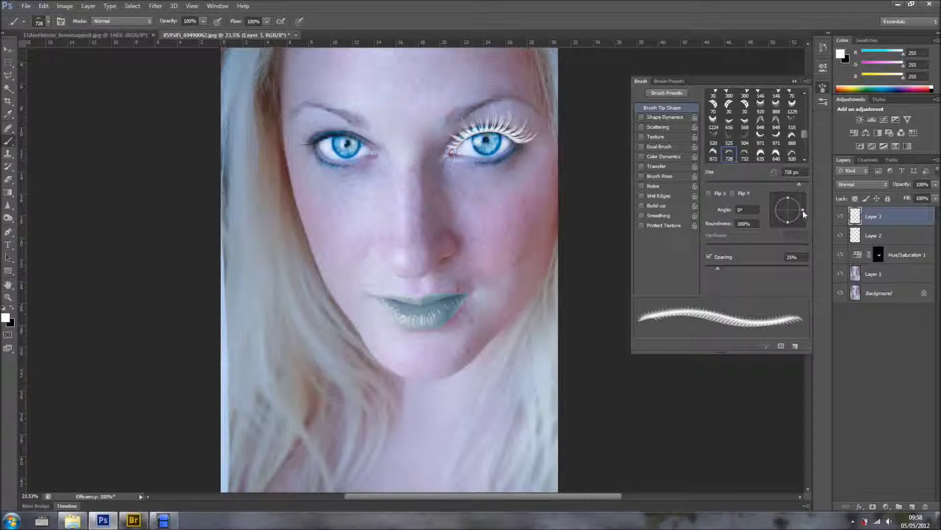
# Rotate the eyelash brush tip to -11°, enlarge it to 800 px, and stamp white lashes on the image's left-hand eye
pyautogui.moveTo(803, 211); pyautogui.dragTo(804, 216)
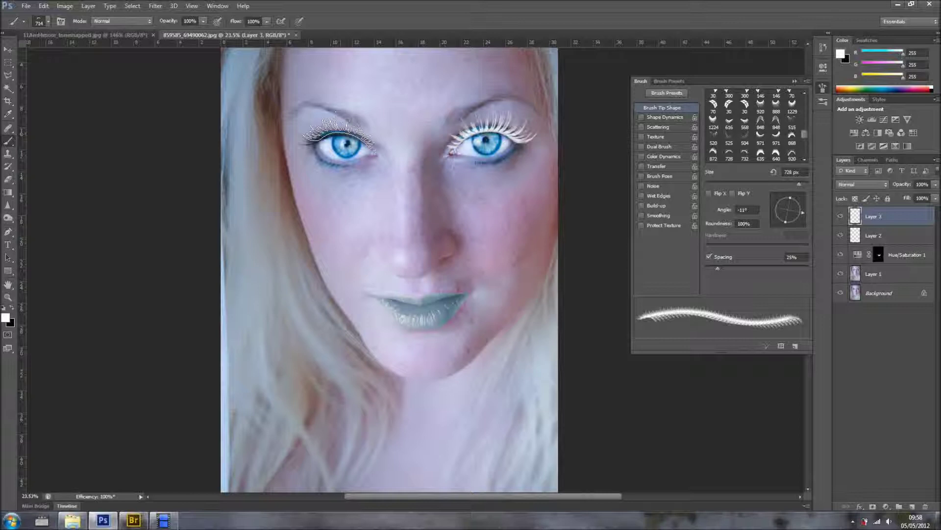
pyautogui.press(']')
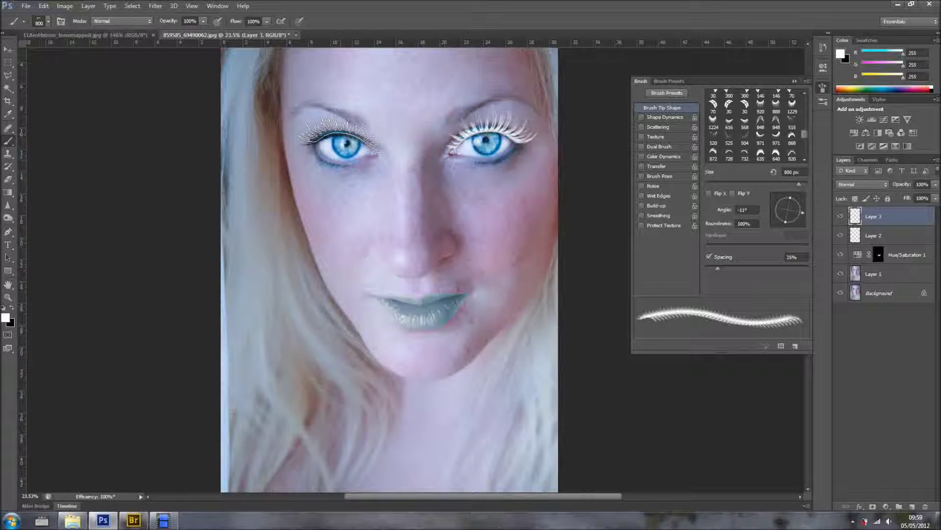
pyautogui.click(338, 133)
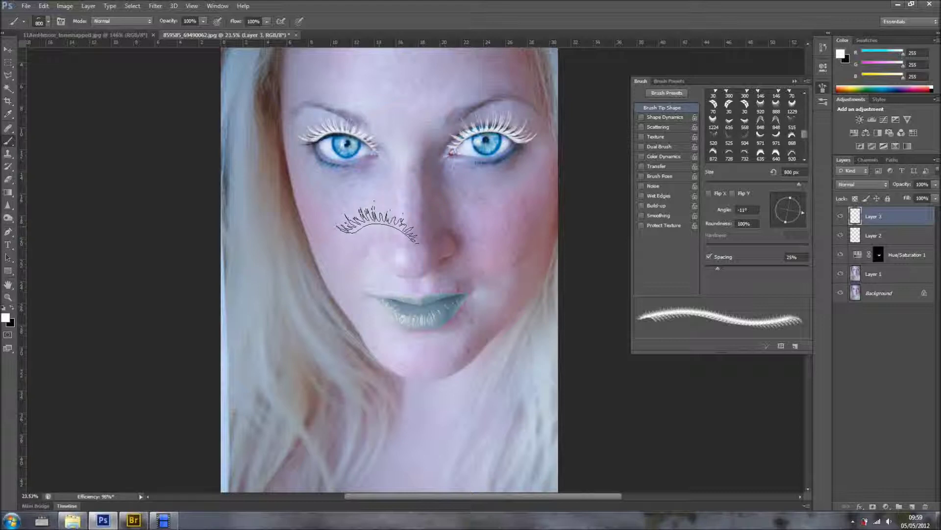
# Warp the white lashes on the image's left-hand eye to fit the upper lid, reshaping their ends and upper edge
pyautogui.click(43, 6)
pyautogui.moveTo(99, 198)
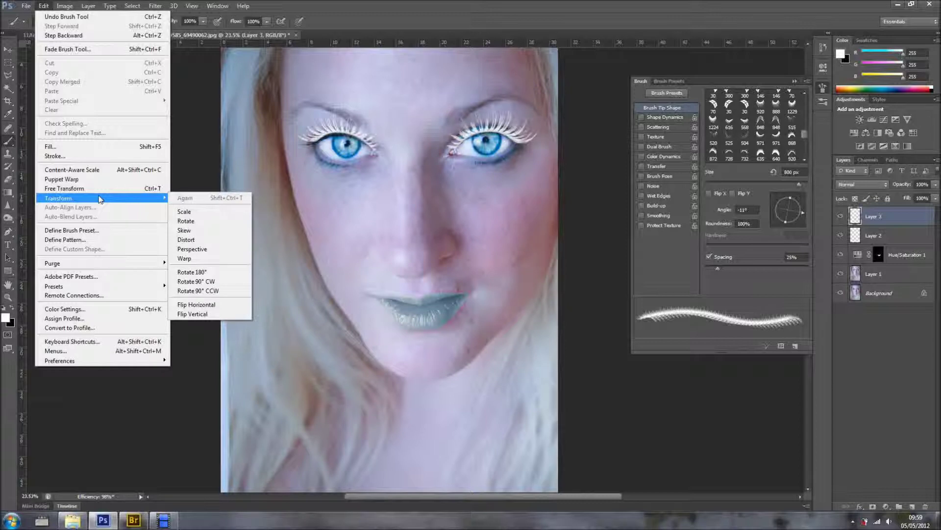
pyautogui.click(189, 258)
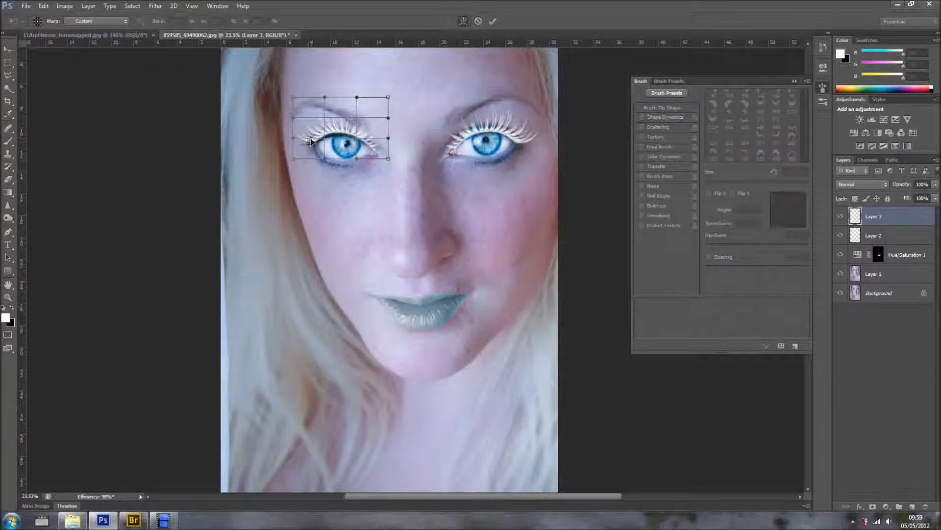
pyautogui.moveTo(312, 141); pyautogui.dragTo(310, 143)
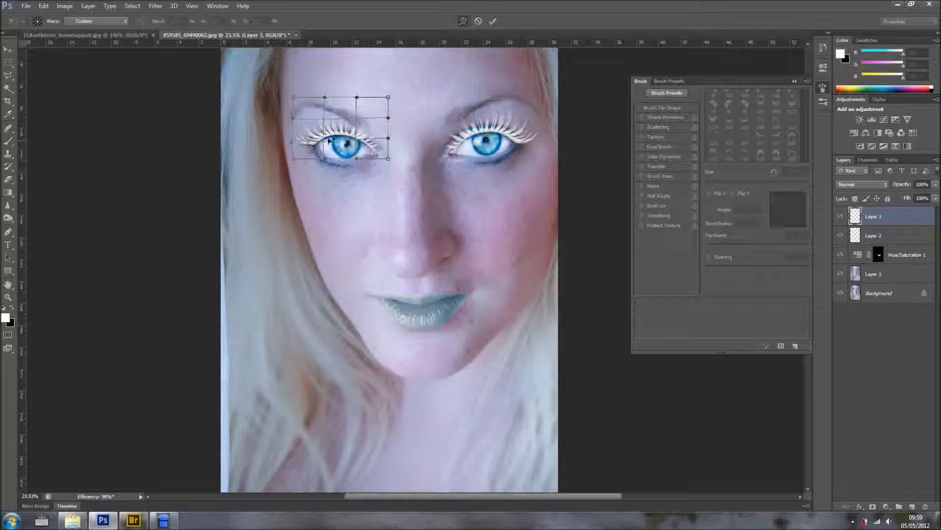
pyautogui.moveTo(337, 140); pyautogui.dragTo(336, 142)
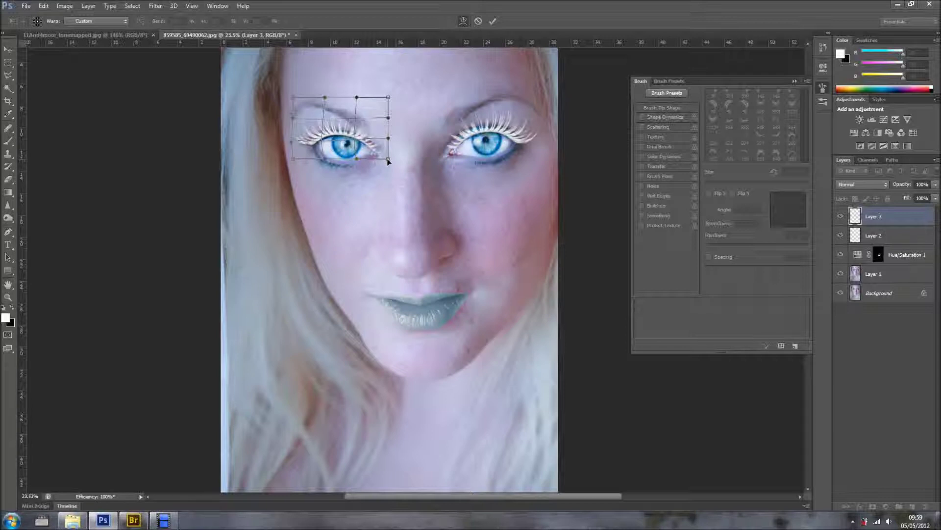
pyautogui.moveTo(388, 162); pyautogui.dragTo(392, 163)
pyautogui.moveTo(357, 98); pyautogui.dragTo(358, 92)
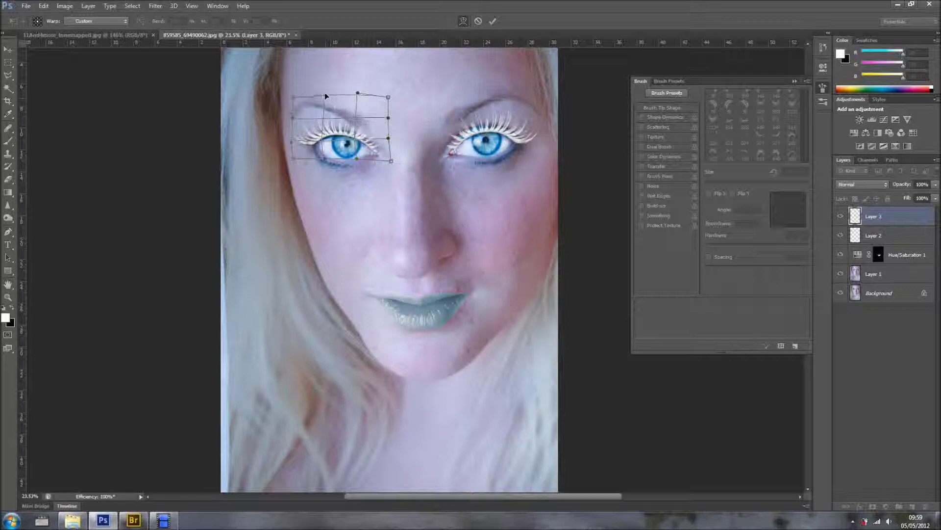
pyautogui.moveTo(341, 121); pyautogui.dragTo(340, 117)
pyautogui.click(492, 21)
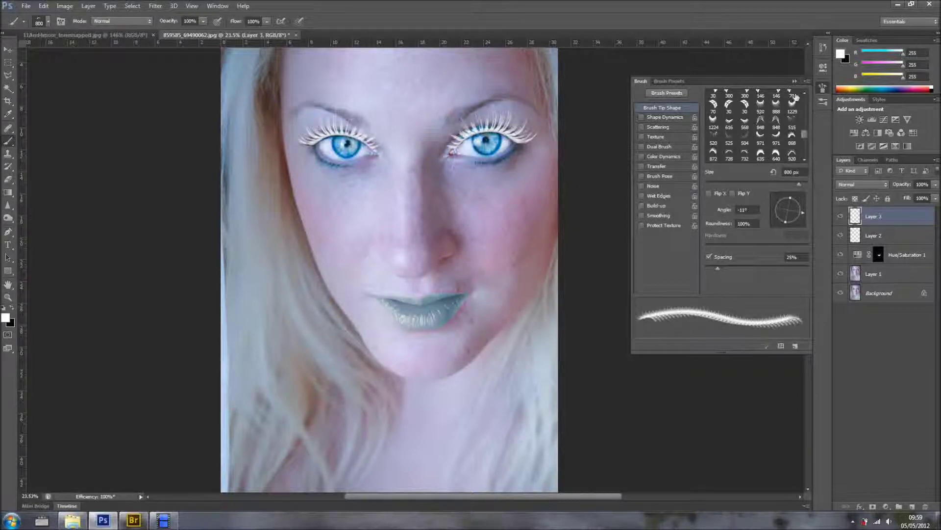
# Switch to the soft round 30 px brush with 0% hardness
pyautogui.moveTo(806, 134); pyautogui.dragTo(805, 100)
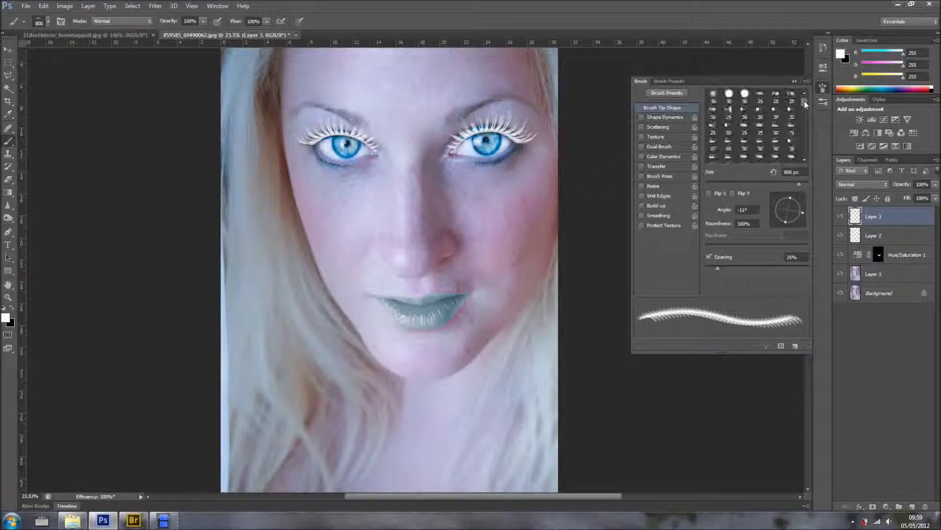
pyautogui.click(714, 94)
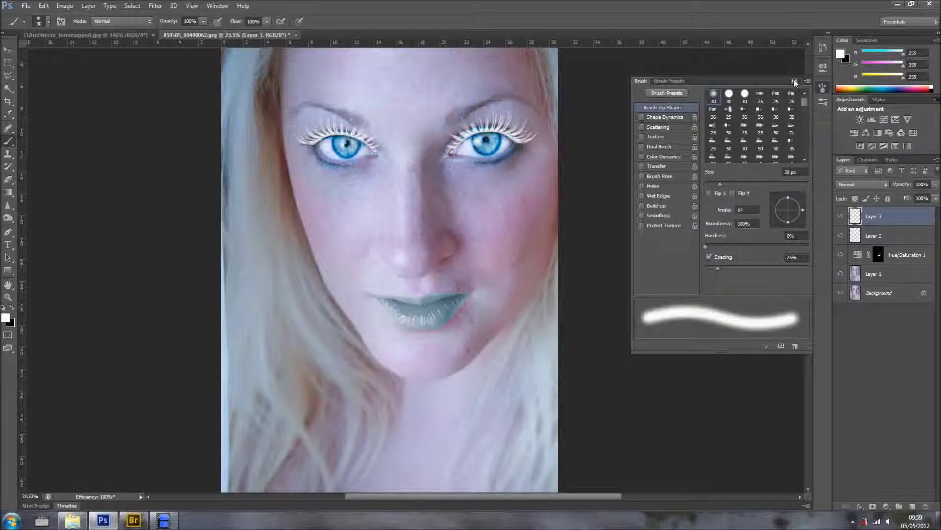
pyautogui.click(795, 81)
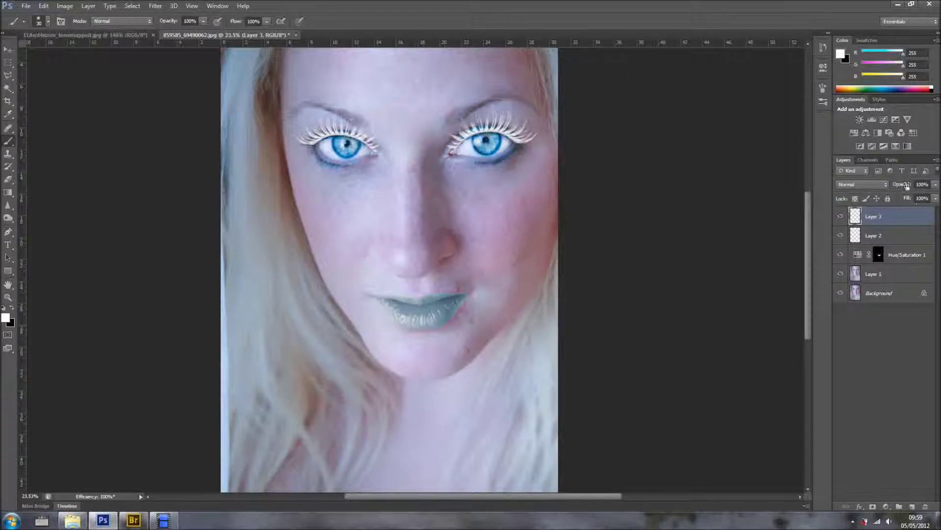
# Select both eyelash layers and lower their opacity together to soften the white lashes
pyautogui.keyDown('shift'); pyautogui.click(901, 236); pyautogui.keyUp('shift')
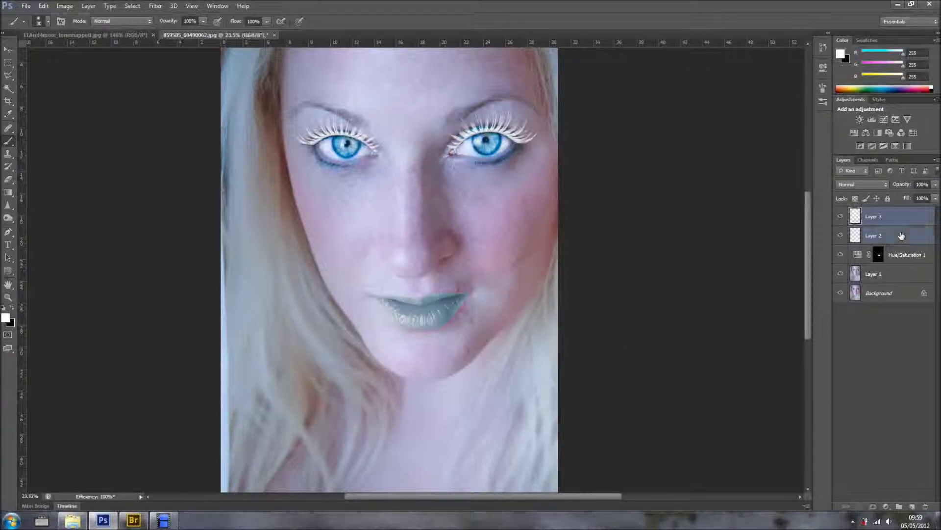
pyautogui.moveTo(900, 184); pyautogui.dragTo(896, 184)
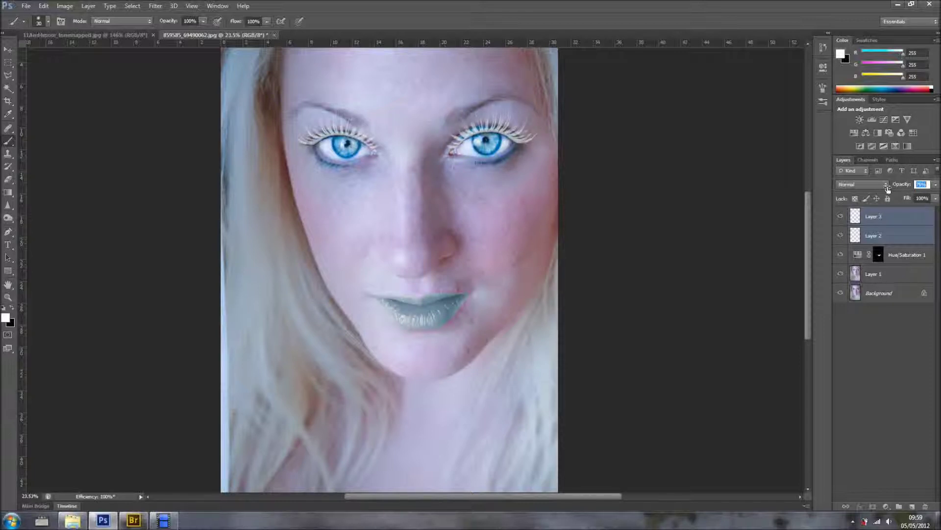
pyautogui.moveTo(887, 188); pyautogui.dragTo(888, 186)
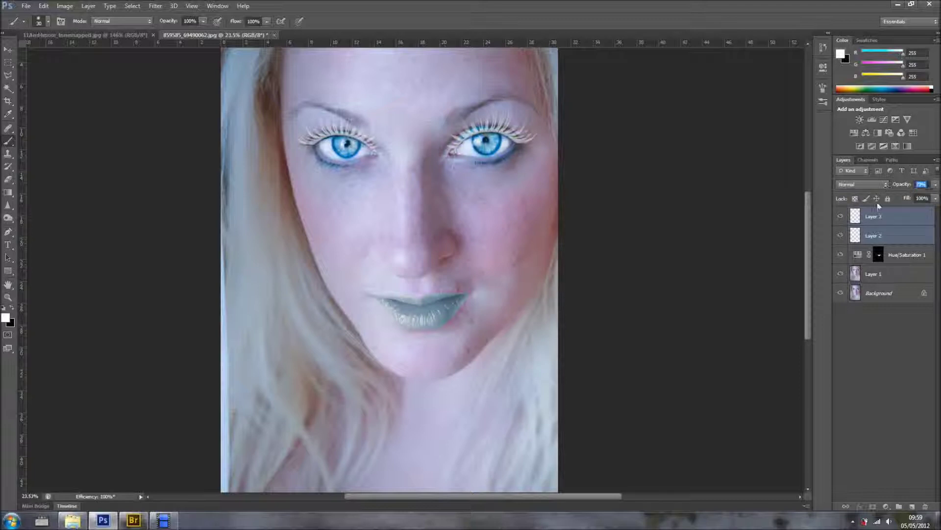
# Add a new layer on top and paint a white line along the lower lid rim of the image's left-hand eye
pyautogui.click(912, 506)
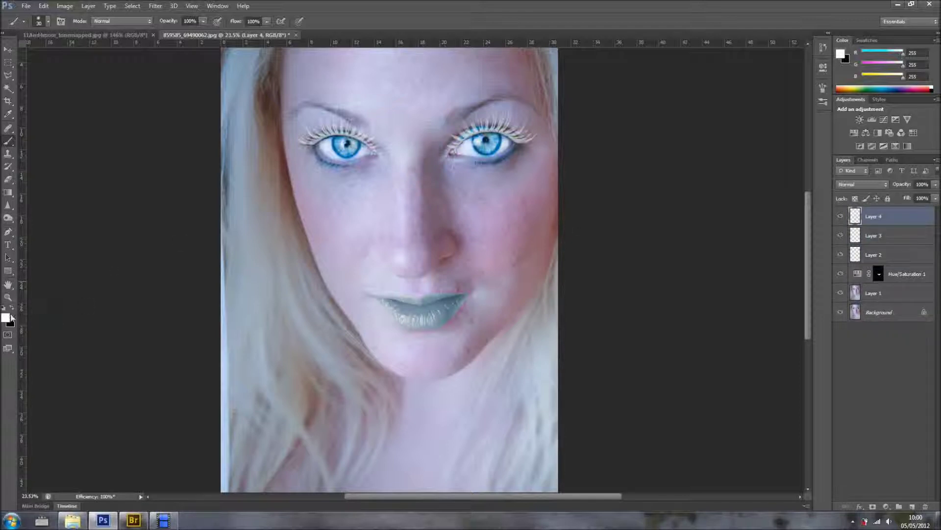
pyautogui.scroll(8, 339, 207)
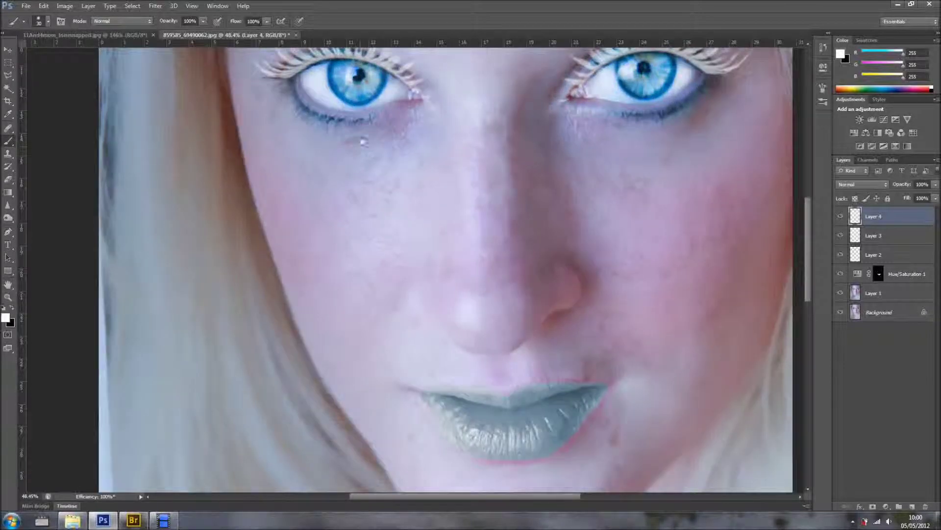
pyautogui.moveTo(361, 142); pyautogui.dragTo(355, 232)
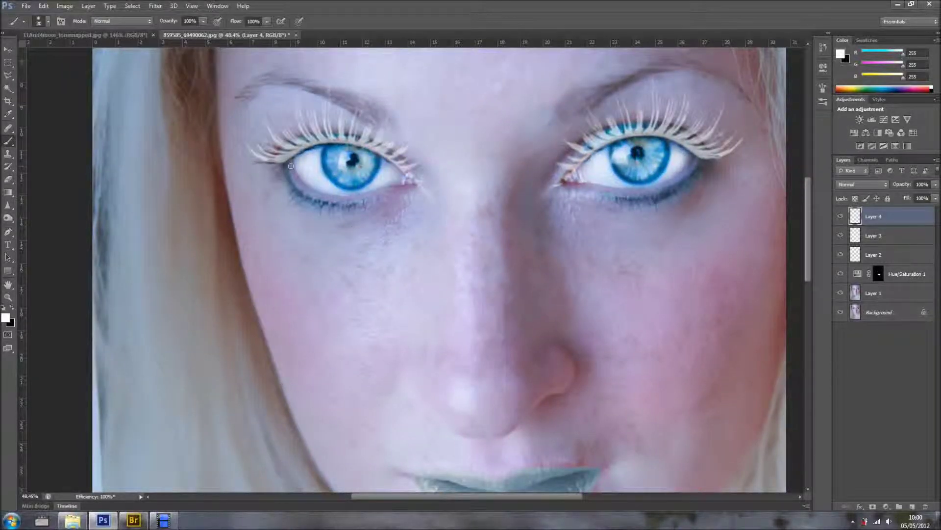
pyautogui.moveTo(290, 168)
pyautogui.mouseDown()
pyautogui.moveTo(327, 197)
pyautogui.moveTo(401, 186)
pyautogui.mouseUp()
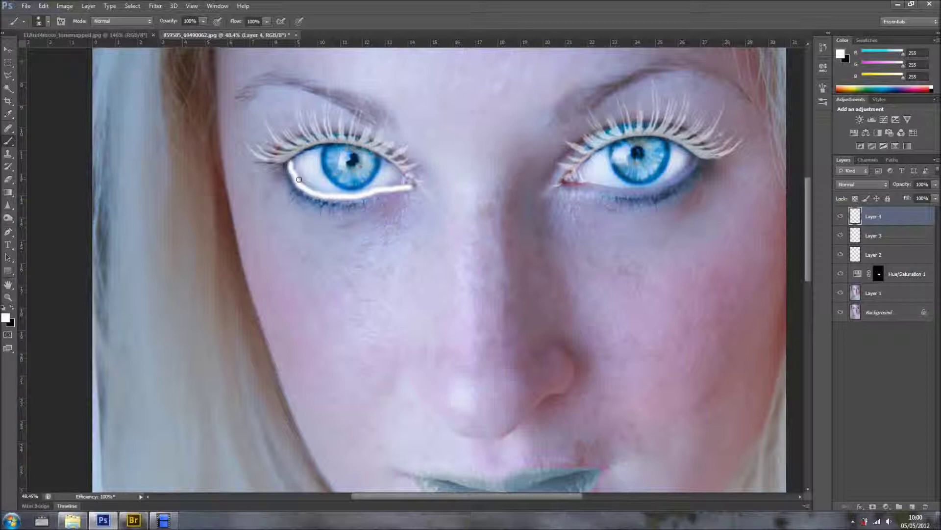
pyautogui.moveTo(299, 180); pyautogui.dragTo(301, 182)
# Paint a matching white line along the lower lid rim of the image's right-hand eye, undoing and redrawing the first stroke
pyautogui.moveTo(696, 160)
pyautogui.mouseDown()
pyautogui.moveTo(645, 190)
pyautogui.moveTo(589, 188)
pyautogui.mouseUp()
pyautogui.hotkey('ctrl', 'z')
pyautogui.moveTo(566, 184)
pyautogui.mouseDown()
pyautogui.moveTo(646, 192)
pyautogui.moveTo(697, 160)
pyautogui.mouseUp()
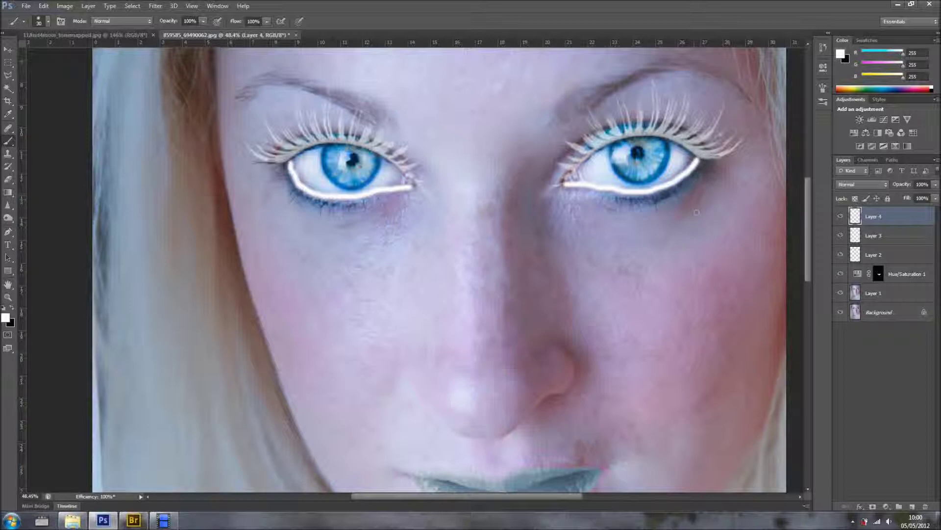
# Soften the white lower-lid lines with a Gaussian Blur of about 12 pixels radius
pyautogui.click(155, 6)
pyautogui.moveTo(188, 111)
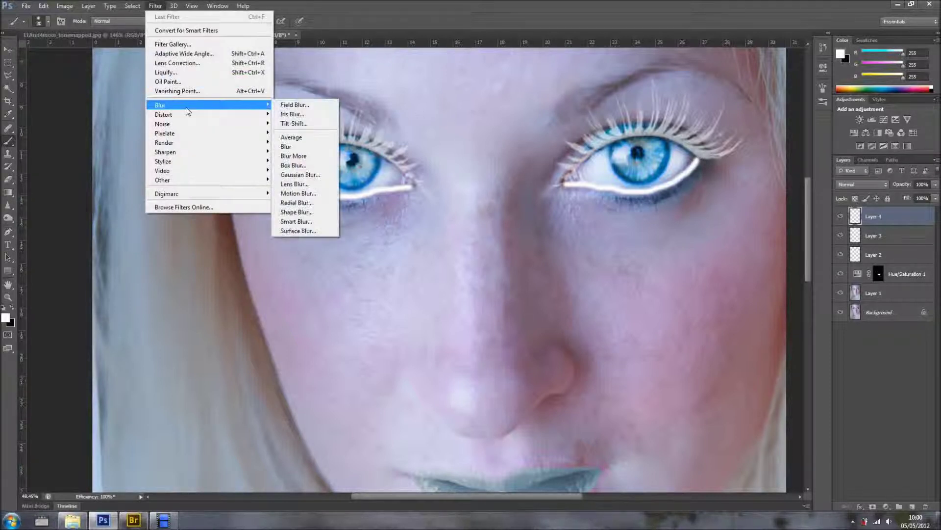
pyautogui.click(299, 175)
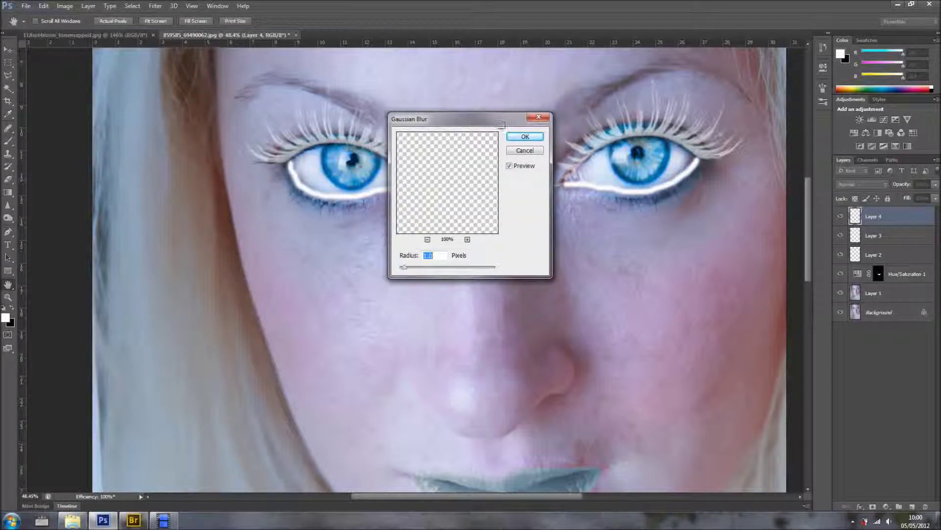
pyautogui.moveTo(497, 124); pyautogui.dragTo(793, 129)
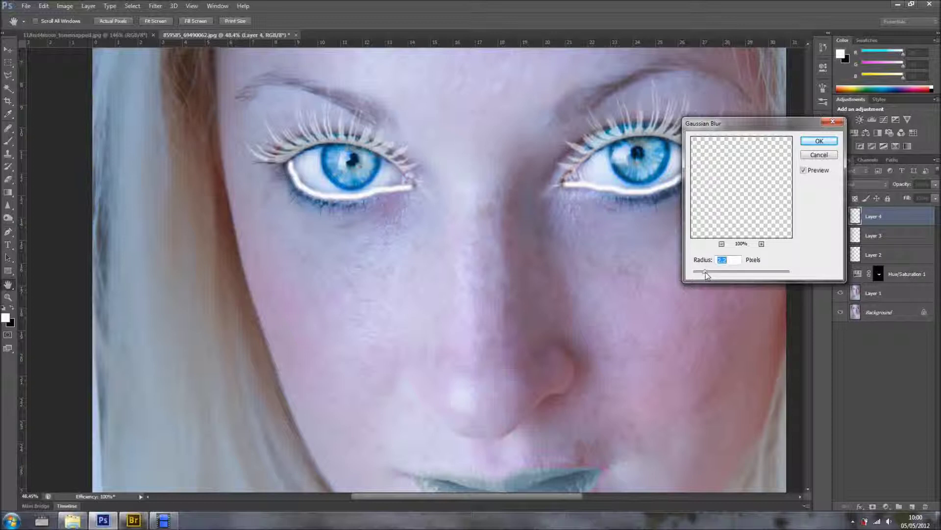
pyautogui.moveTo(699, 272); pyautogui.dragTo(737, 272)
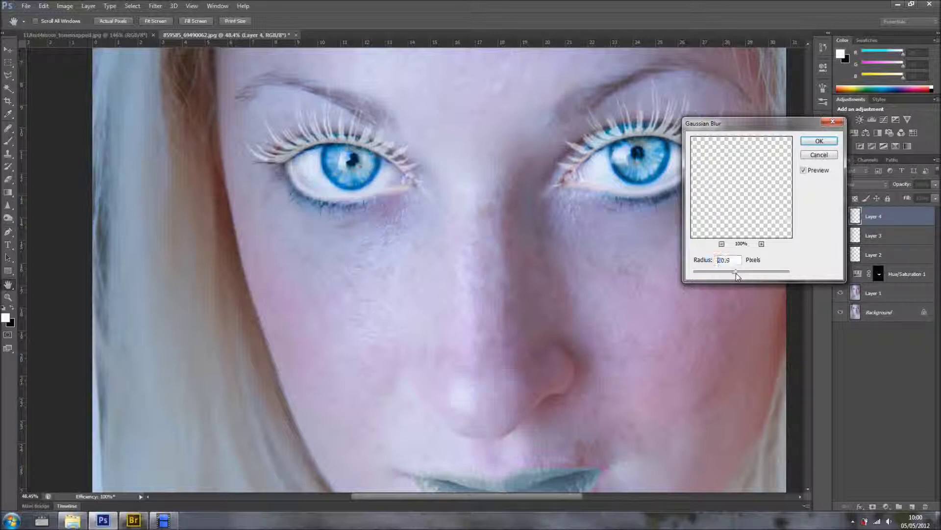
pyautogui.click(736, 273)
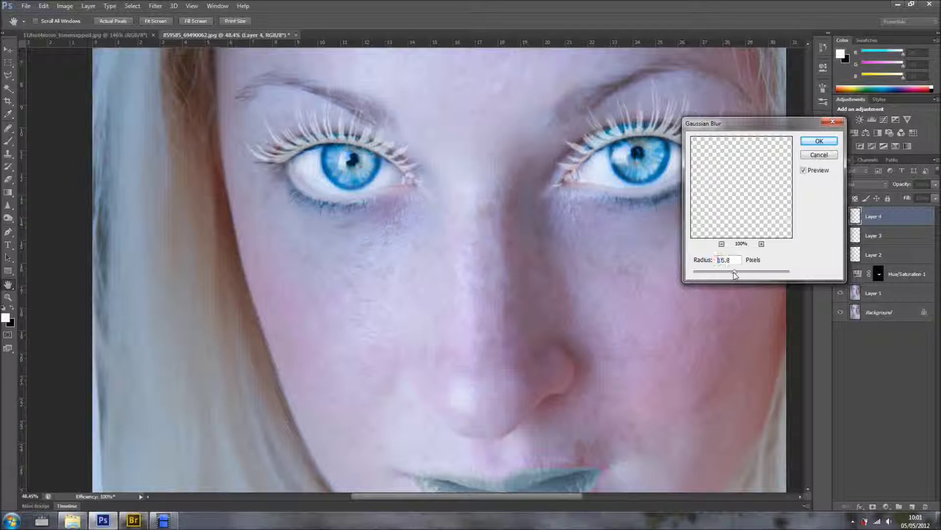
pyautogui.click(732, 272)
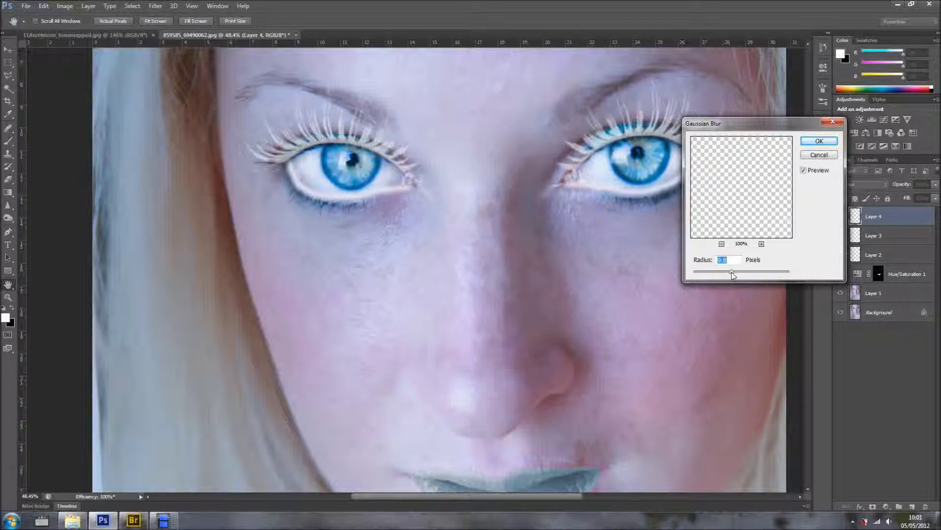
pyautogui.moveTo(734, 271); pyautogui.dragTo(688, 266)
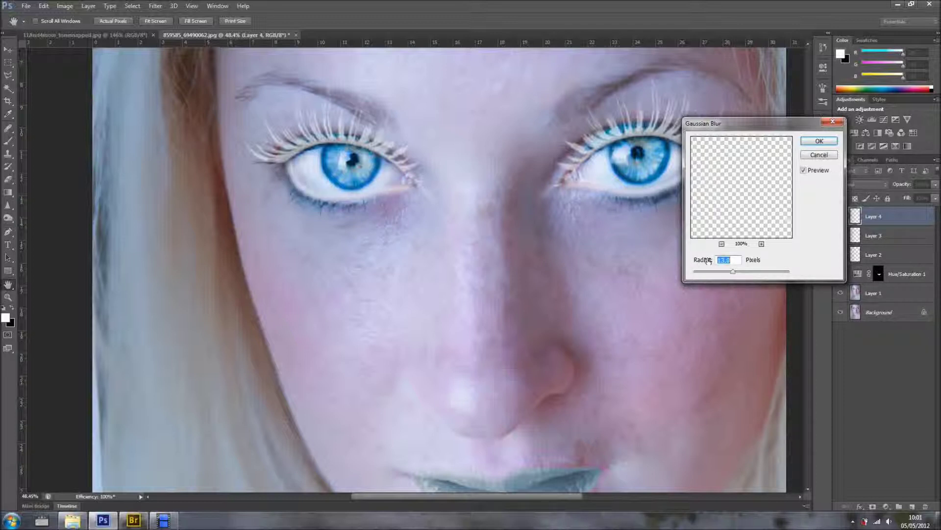
pyautogui.click(815, 142)
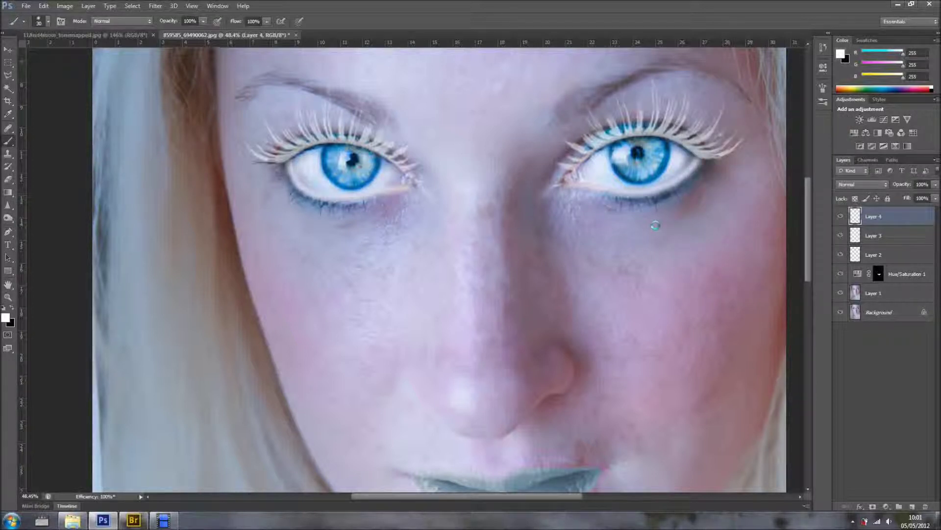
# Hide the lower-lid line layer and set the opacity of both eyelash layers together to 75%
pyautogui.scroll(-4, 625, 243)
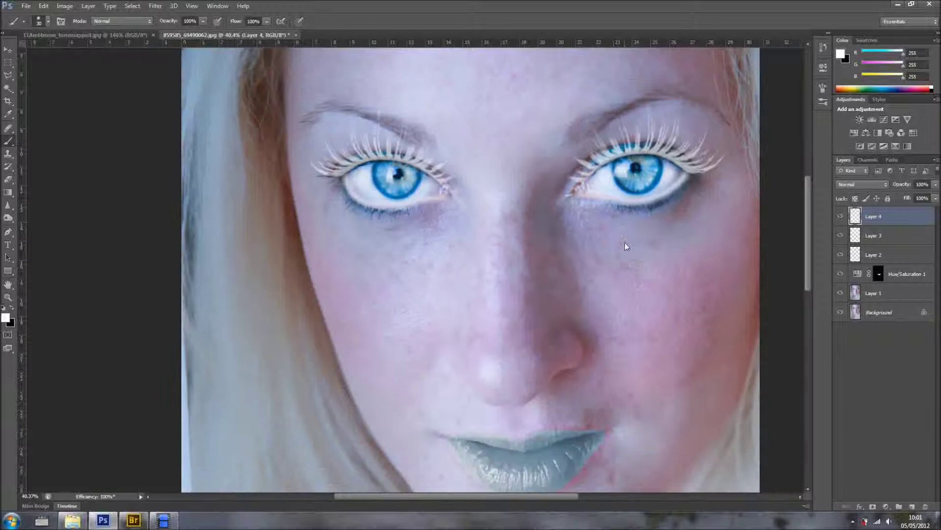
pyautogui.scroll(-3, 613, 261)
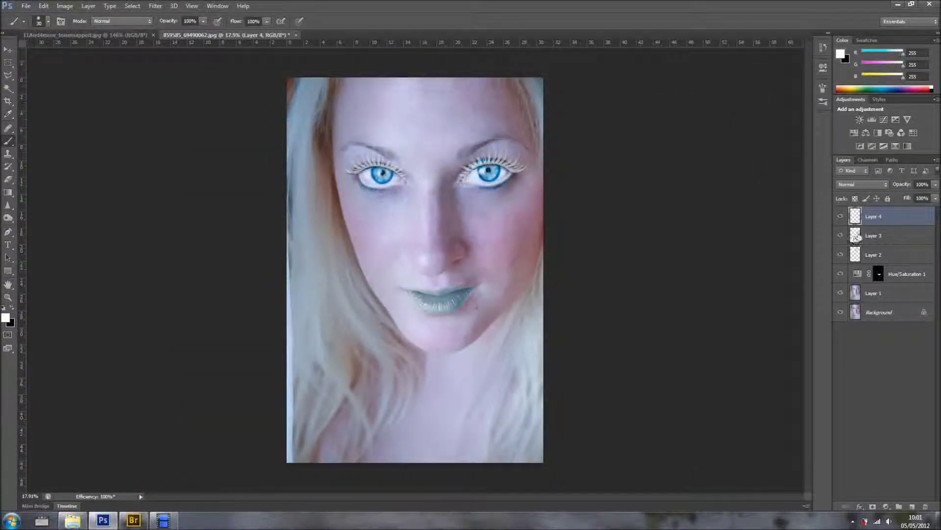
pyautogui.click(841, 216)
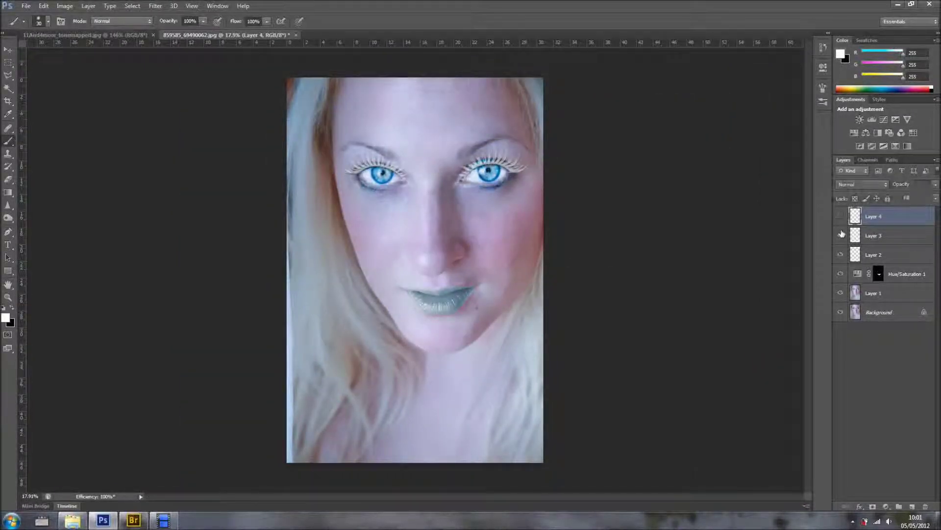
pyautogui.click(874, 237)
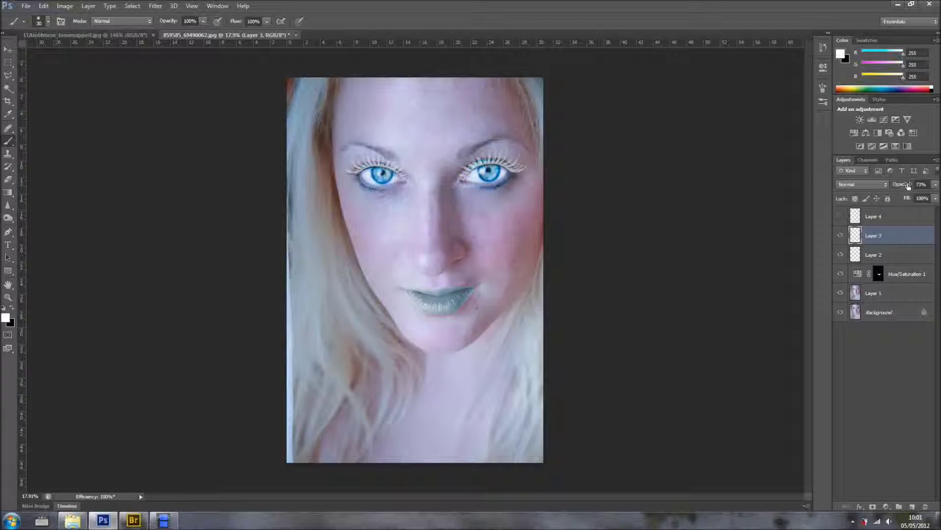
pyautogui.keyDown('shift'); pyautogui.click(898, 255); pyautogui.keyUp('shift')
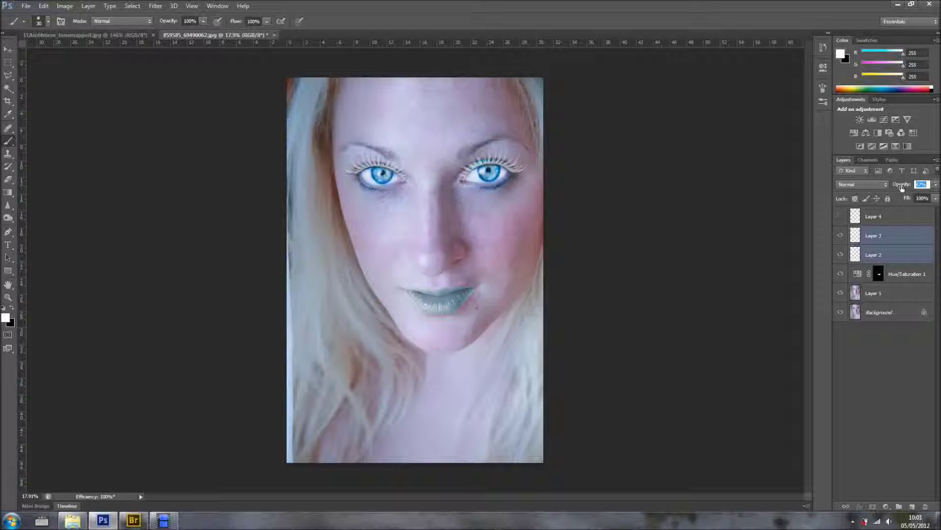
pyautogui.moveTo(902, 184); pyautogui.dragTo(918, 191)
pyautogui.press('Return')
# Merge the two eyelash layers, Layer 2 and Layer 3, into a single layer
pyautogui.click(906, 278)
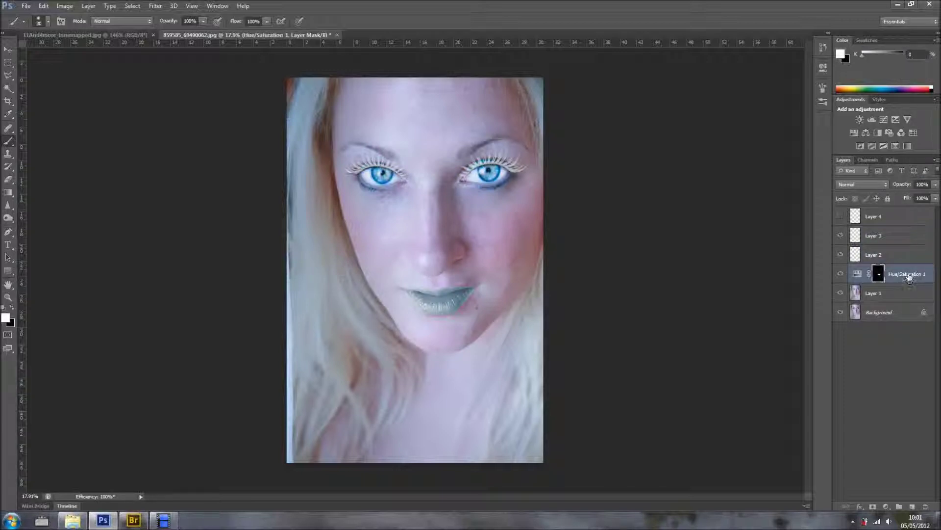
pyautogui.click(882, 237)
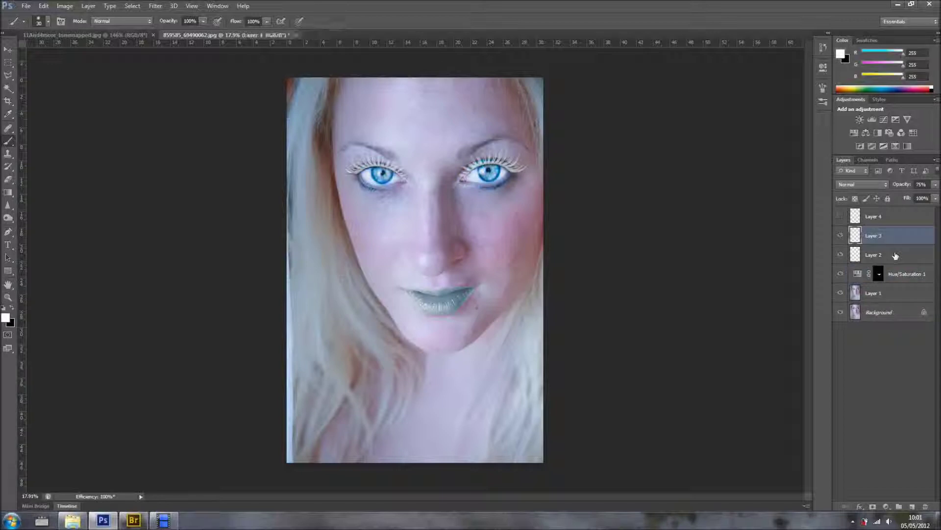
pyautogui.keyDown('shift'); pyautogui.click(896, 255); pyautogui.keyUp('shift')
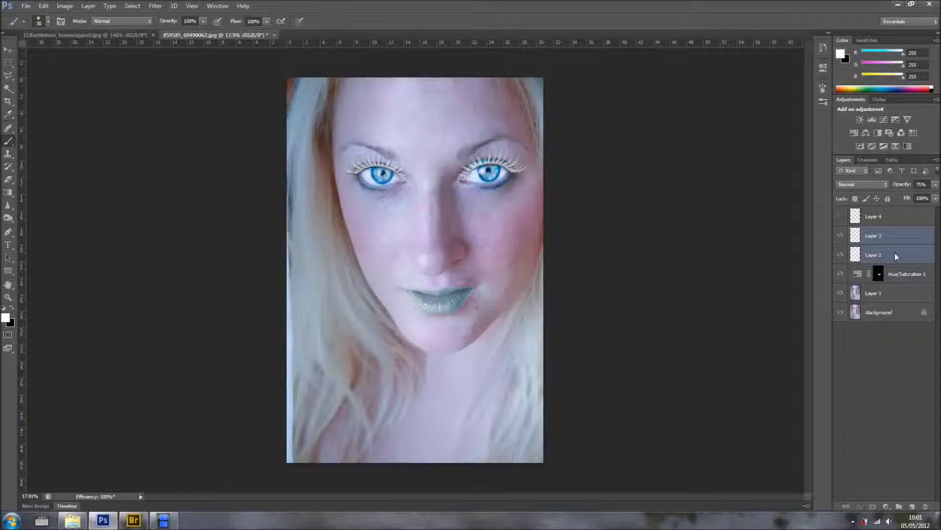
pyautogui.rightClick(896, 255)
pyautogui.click(796, 357)
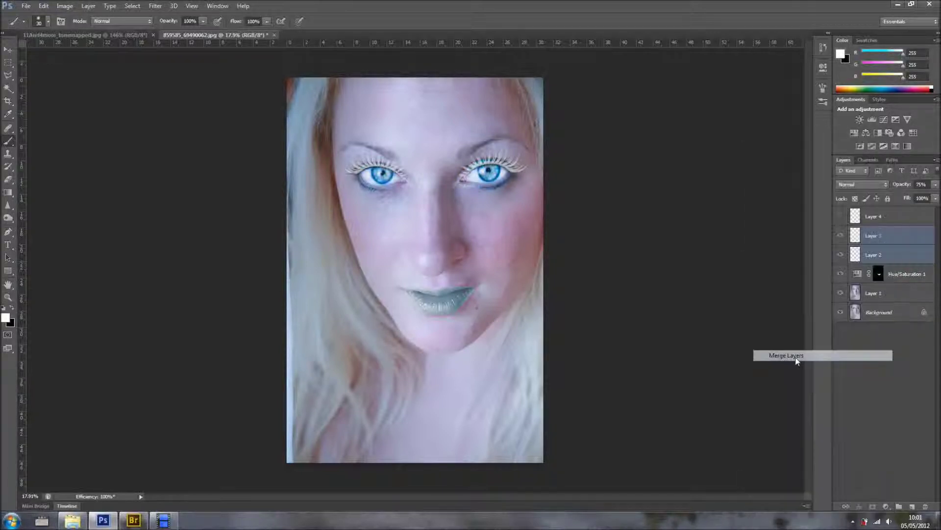
# Rename the merged lash layer as "eyelashes"
pyautogui.doubleClick(874, 236)
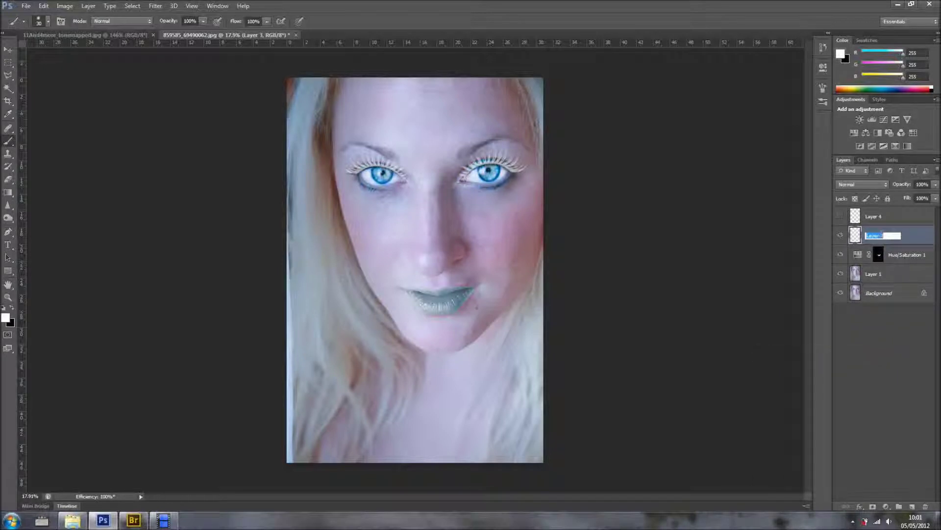
pyautogui.write('eyelashes')
pyautogui.press('Return')
# Show the lower-lid line layer, Layer 4, again and rename it as "eye liner"
pyautogui.click(862, 216)
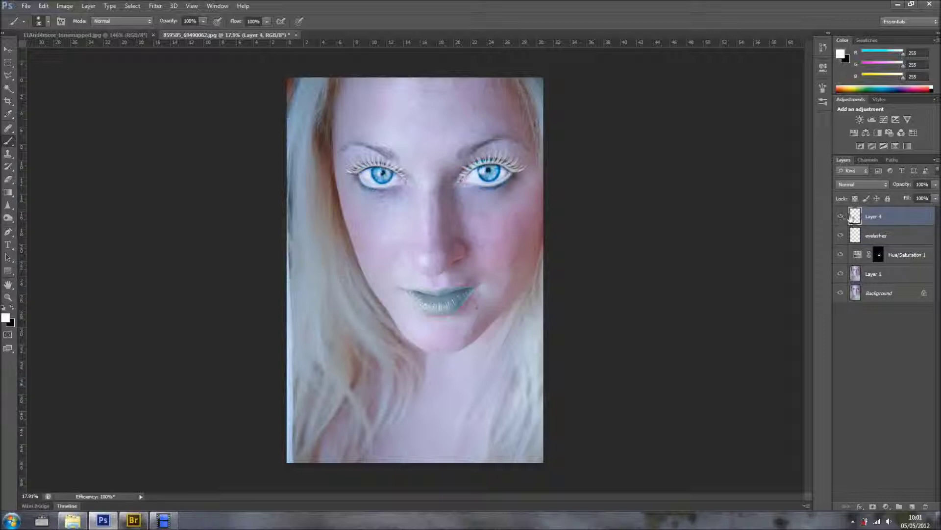
pyautogui.doubleClick(875, 217)
pyautogui.write('eye liner')
pyautogui.click(891, 348)
# Add a new layer directly above the eyelashes layer and set the foreground colour to lilac #9f82f1
pyautogui.click(871, 241)
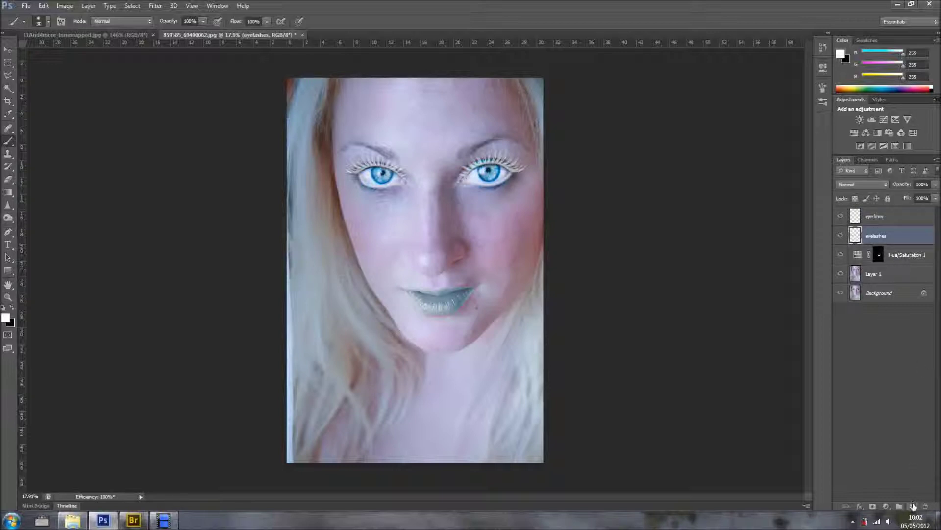
pyautogui.click(913, 506)
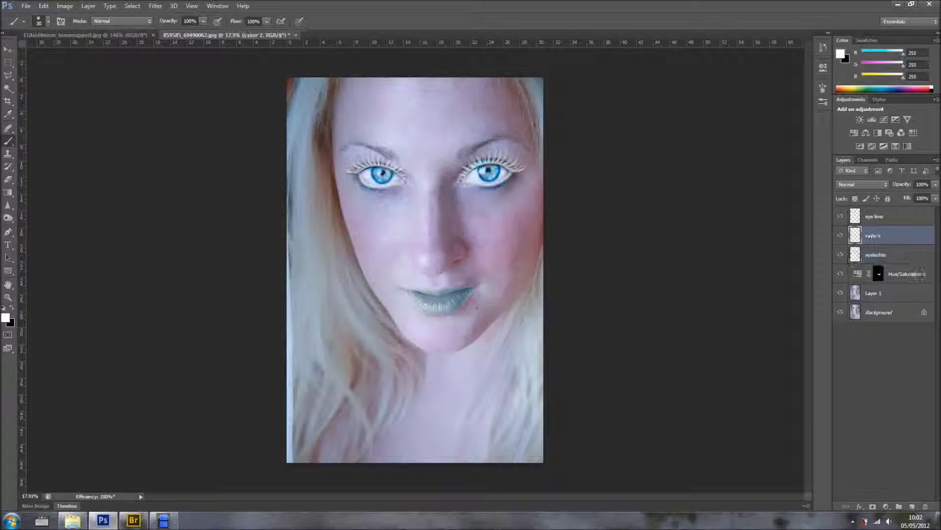
pyautogui.click(7, 318)
pyautogui.moveTo(381, 120); pyautogui.dragTo(527, 118)
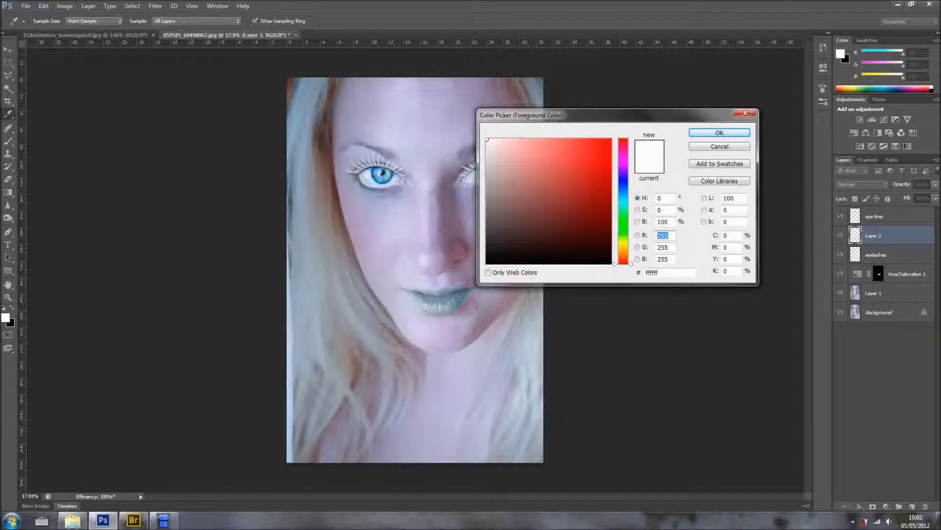
pyautogui.moveTo(623, 183); pyautogui.dragTo(622, 175)
pyautogui.click(553, 138)
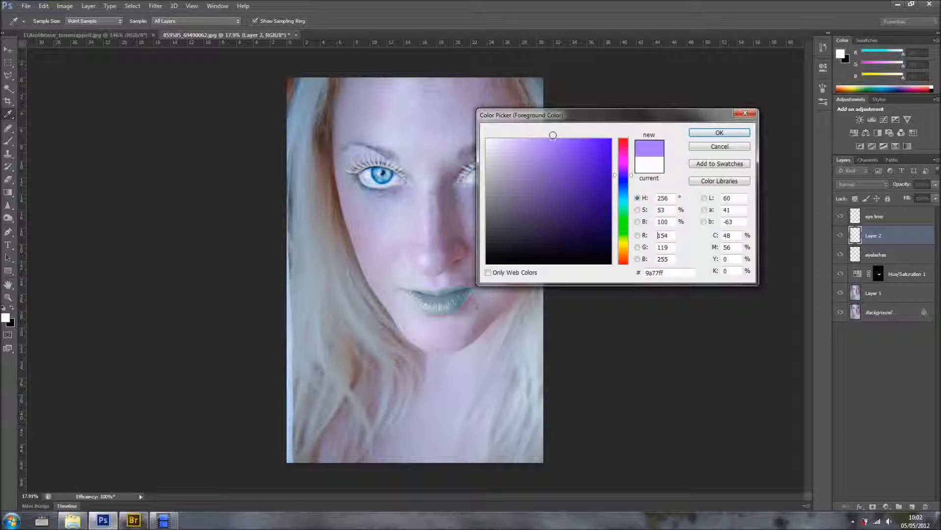
pyautogui.moveTo(553, 135); pyautogui.dragTo(543, 145)
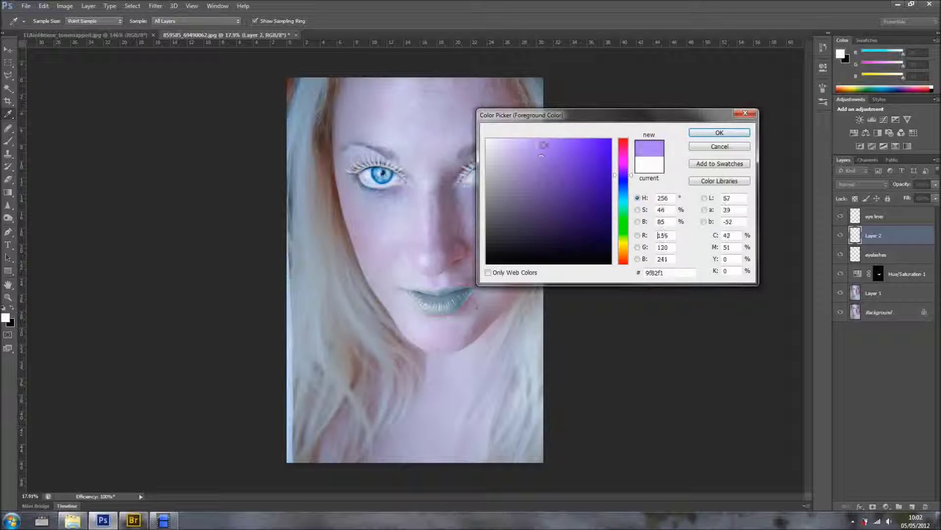
pyautogui.click(695, 135)
# Enlarge the soft brush to 141 px and paint lilac eyeshadow over the upper lid of the image's right-hand eye
pyautogui.scroll(4, 490, 158)
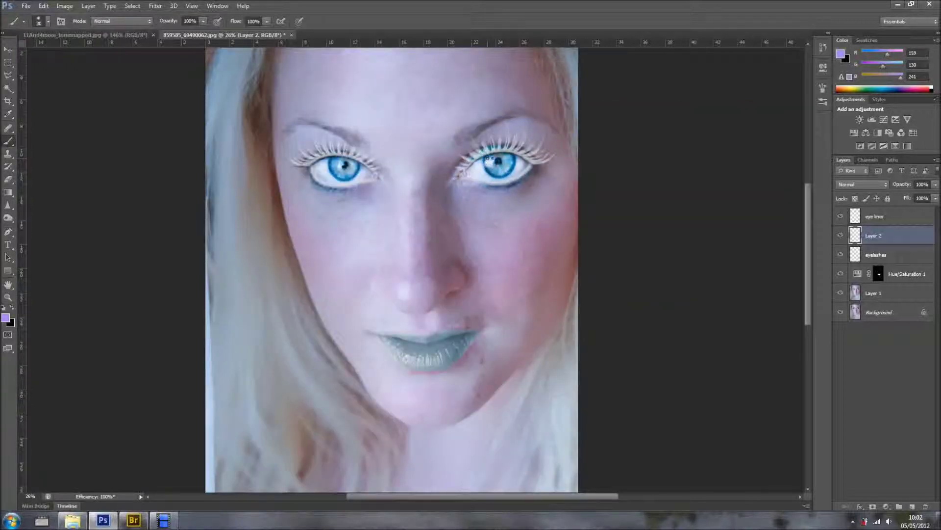
pyautogui.rightClick(488, 158)
pyautogui.click(529, 182)
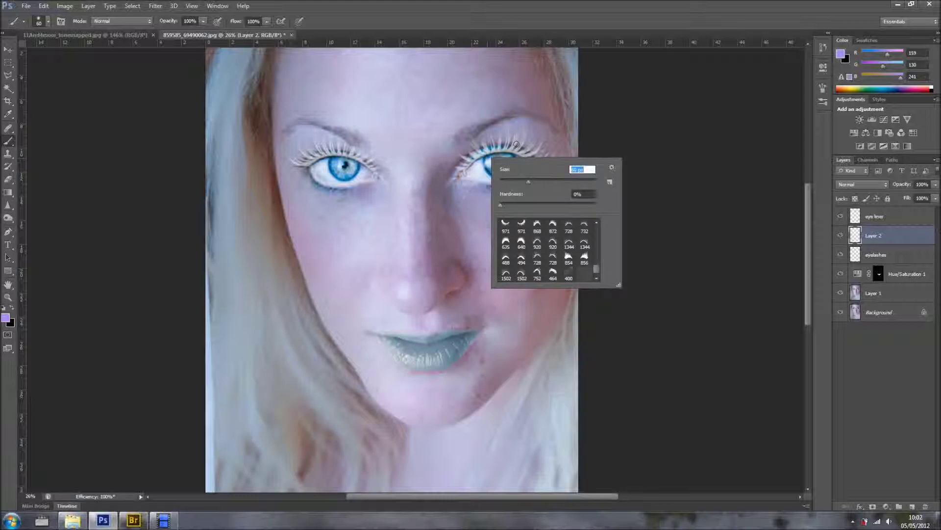
pyautogui.click(541, 181)
pyautogui.click(554, 182)
pyautogui.write('141')
pyautogui.press('Return')
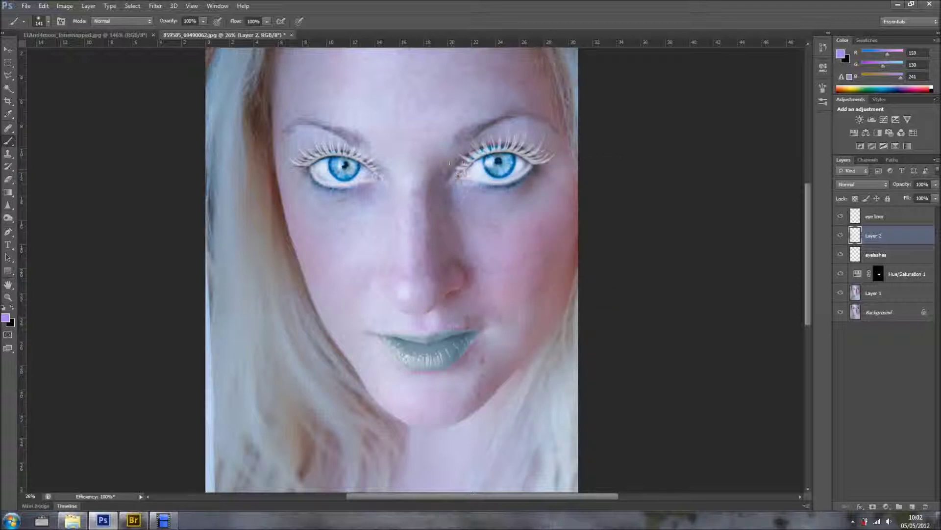
pyautogui.moveTo(456, 159)
pyautogui.mouseDown()
pyautogui.moveTo(511, 144)
pyautogui.moveTo(549, 159)
pyautogui.moveTo(524, 145)
pyautogui.moveTo(537, 141)
pyautogui.moveTo(482, 142)
pyautogui.moveTo(499, 134)
pyautogui.moveTo(546, 149)
pyautogui.moveTo(513, 121)
pyautogui.moveTo(543, 143)
pyautogui.mouseUp()
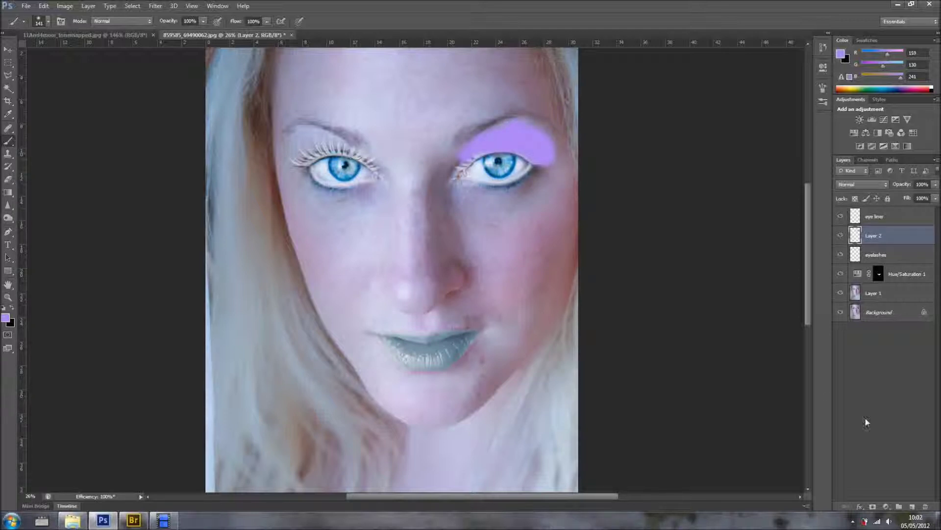
# Add another new layer, reduce the brush to 90 px and paint lilac eyeshadow over the upper lid of the image's left-hand eye
pyautogui.click(913, 506)
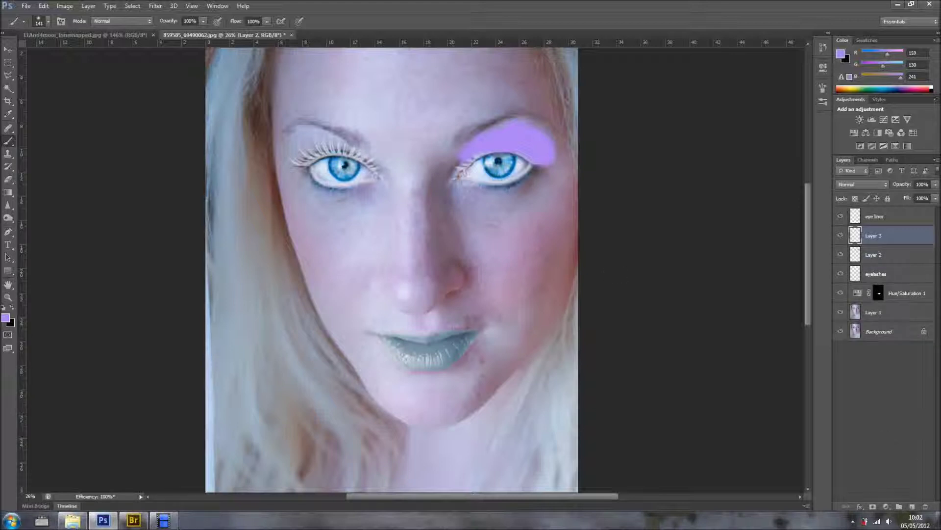
pyautogui.press('[')
pyautogui.press('[')
pyautogui.press('[')
pyautogui.moveTo(359, 155)
pyautogui.mouseDown()
pyautogui.moveTo(373, 162)
pyautogui.moveTo(333, 149)
pyautogui.moveTo(302, 151)
pyautogui.moveTo(317, 154)
pyautogui.moveTo(294, 164)
pyautogui.moveTo(306, 146)
pyautogui.moveTo(338, 144)
pyautogui.moveTo(301, 138)
pyautogui.mouseUp()
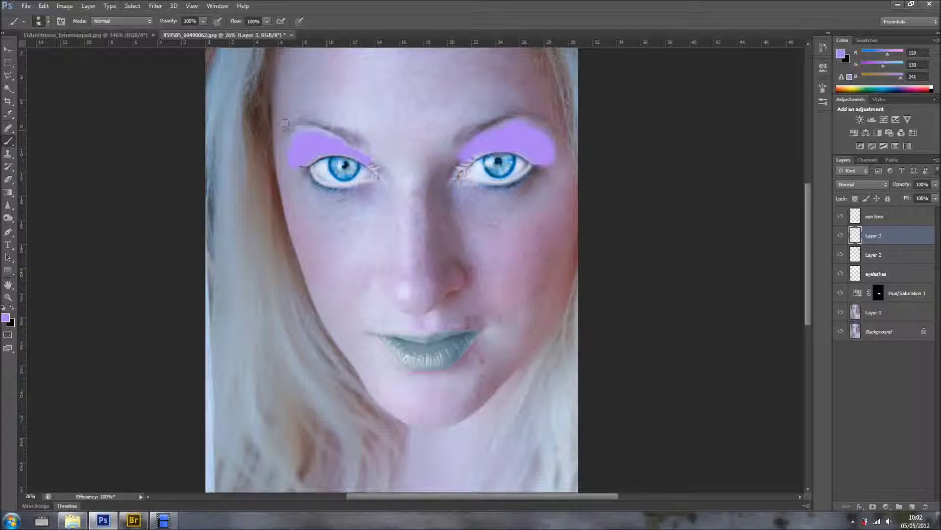
# Soften the eyeshadow of the image's left-hand eye with a Gaussian Blur of more than 60 pixels radius
pyautogui.click(155, 6)
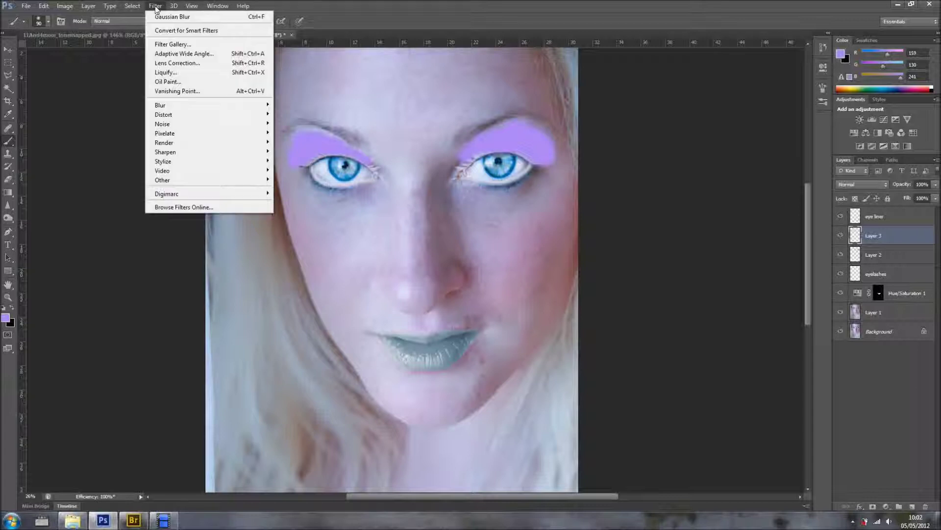
pyautogui.moveTo(220, 109)
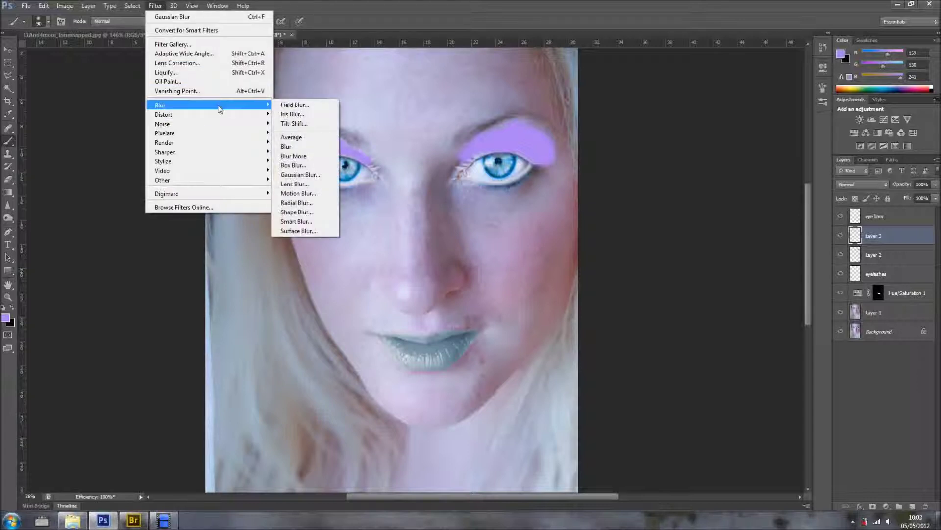
pyautogui.click(304, 174)
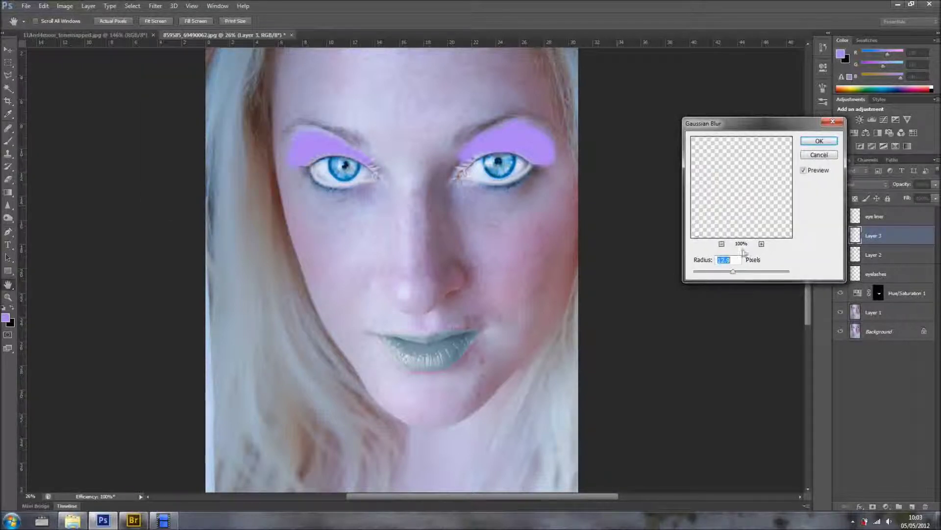
pyautogui.moveTo(742, 271)
pyautogui.mouseDown()
pyautogui.moveTo(758, 273)
pyautogui.moveTo(741, 275)
pyautogui.mouseUp()
pyautogui.moveTo(740, 272); pyautogui.dragTo(737, 273)
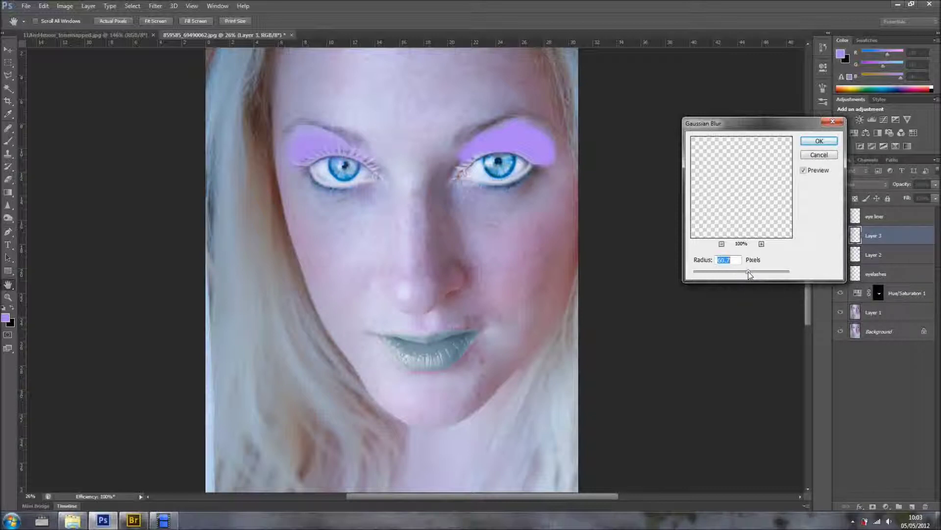
pyautogui.click(818, 141)
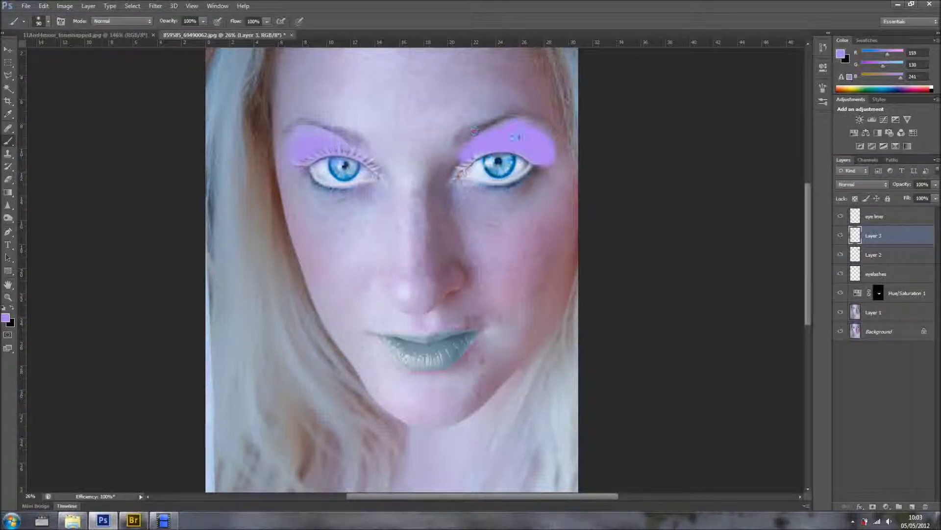
# Soften the lilac eyeshadow of the image's right-hand eye on Layer 2 with a Gaussian Blur, keeping the radius used for the other eye
pyautogui.click(871, 257)
pyautogui.click(155, 6)
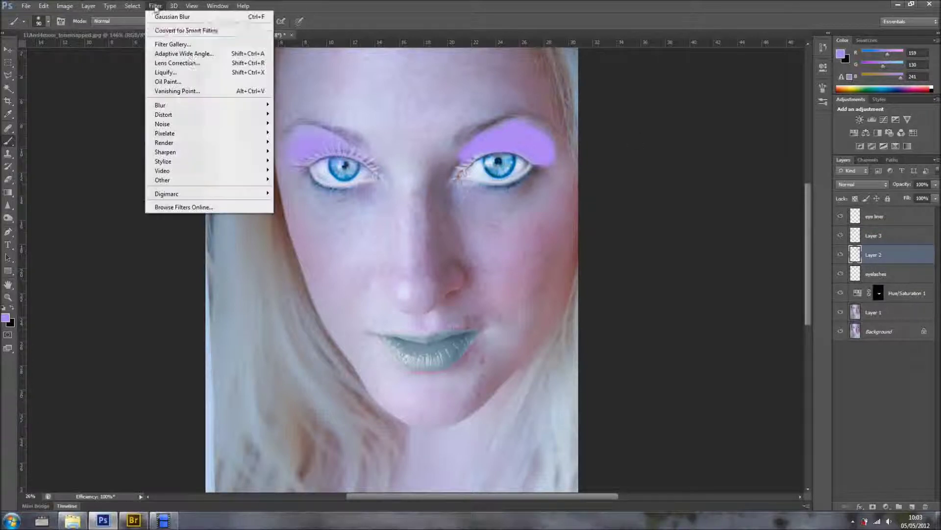
pyautogui.moveTo(212, 106)
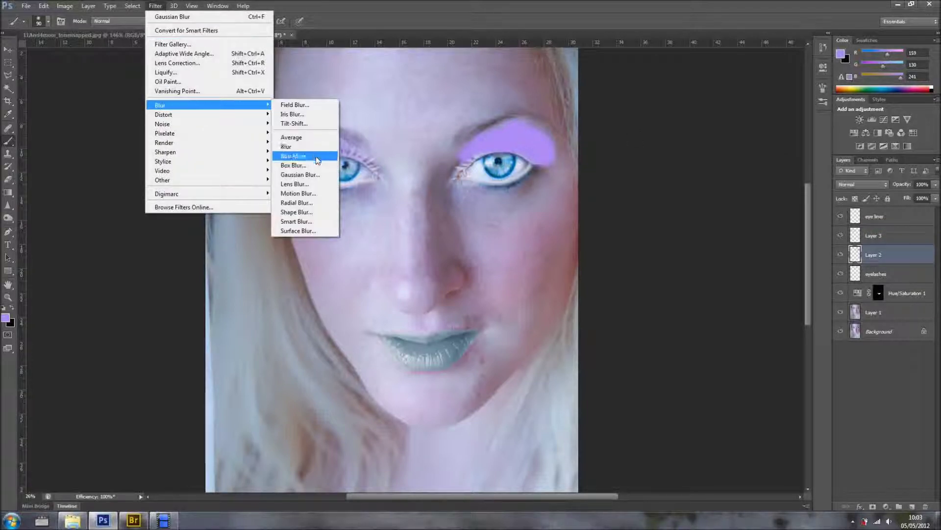
pyautogui.click(300, 174)
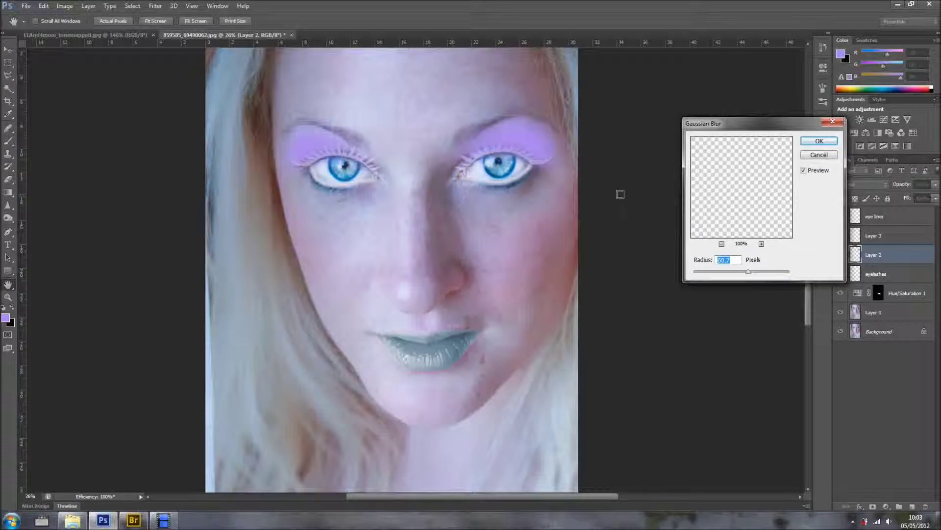
pyautogui.click(819, 141)
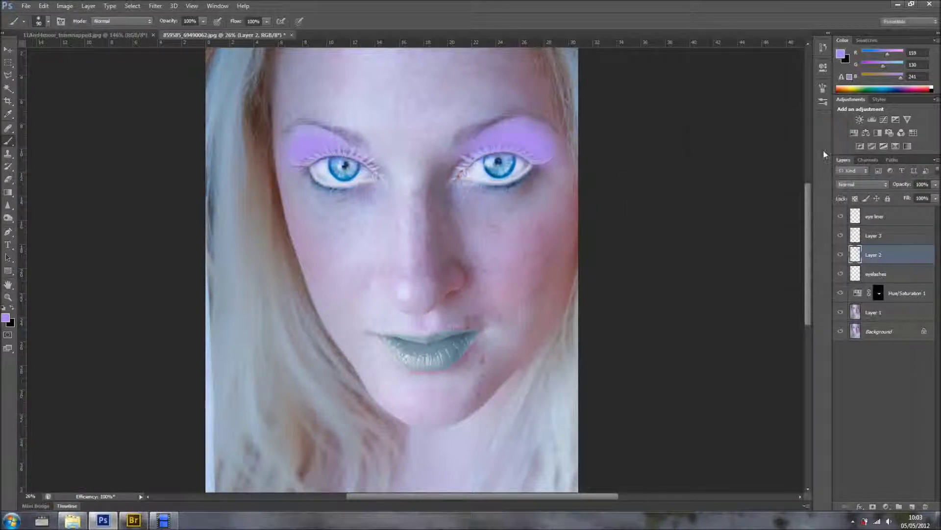
# Merge the two eyeshadow layers, Layer 3 and Layer 2, into one and lower the merged layer's opacity to 45%
pyautogui.click(911, 239)
pyautogui.keyDown('shift'); pyautogui.click(911, 255); pyautogui.keyUp('shift')
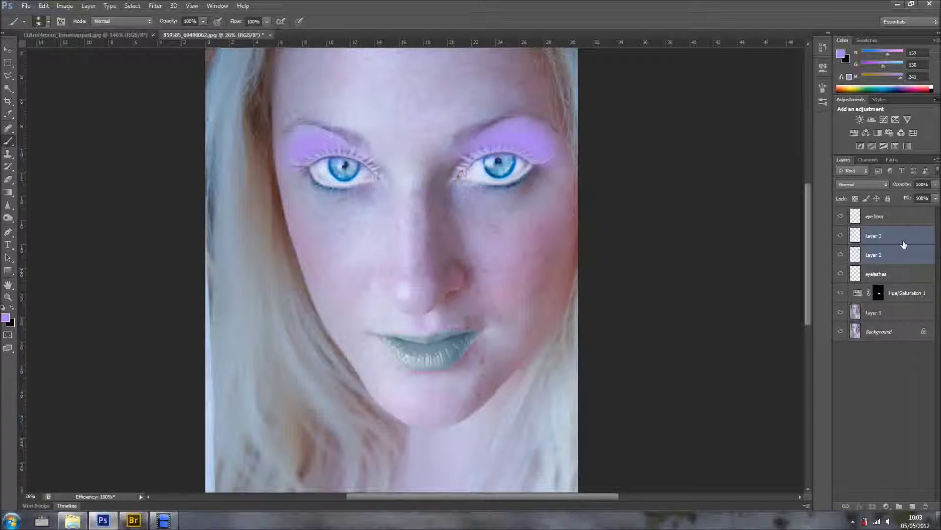
pyautogui.hotkey('ctrl', 'e')
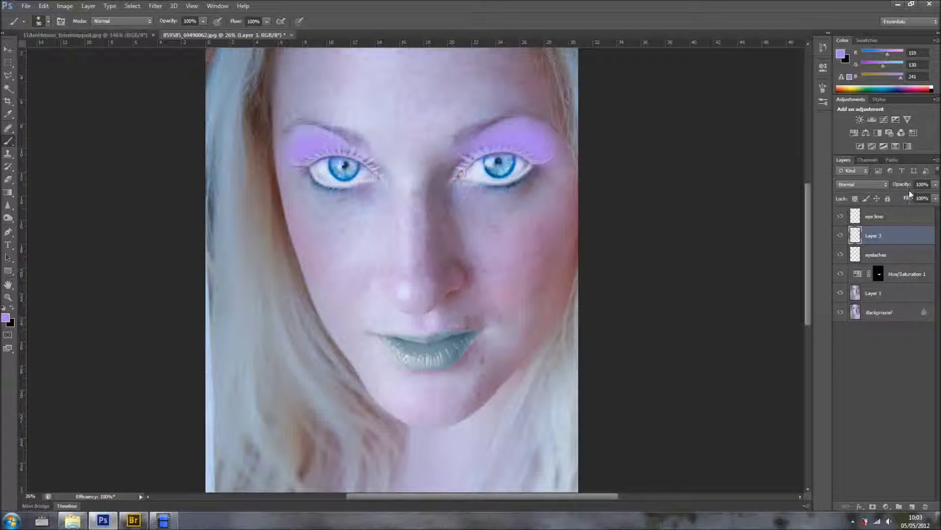
pyautogui.moveTo(902, 184); pyautogui.dragTo(898, 183)
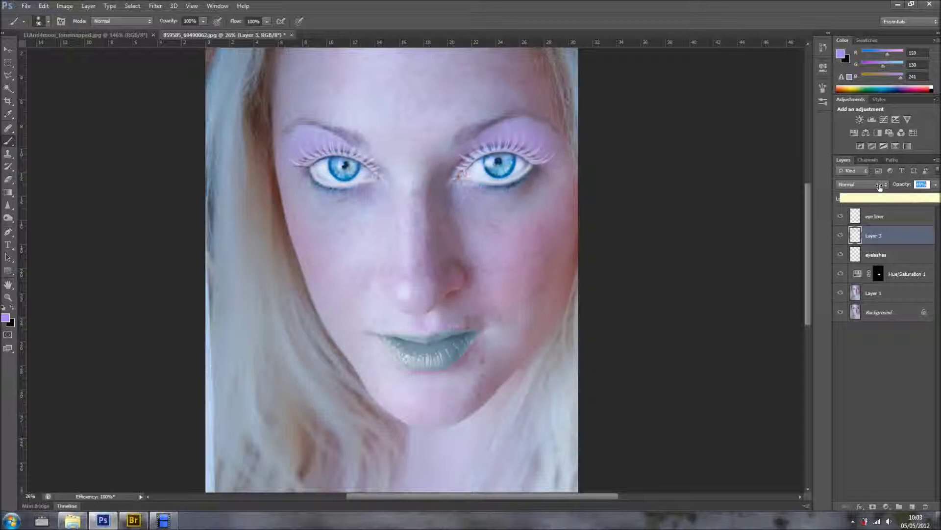
pyautogui.press('Return')
pyautogui.scroll(-1, 629, 298)
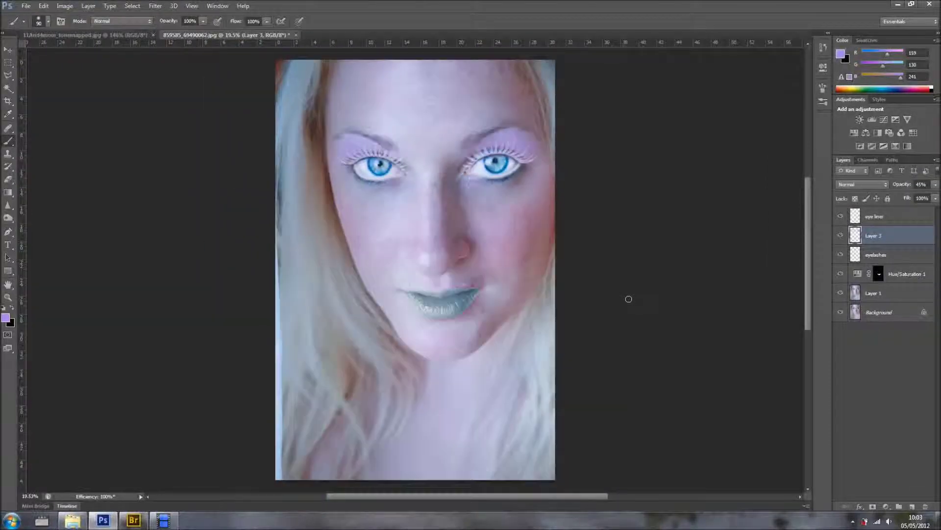
pyautogui.scroll(-2, 629, 299)
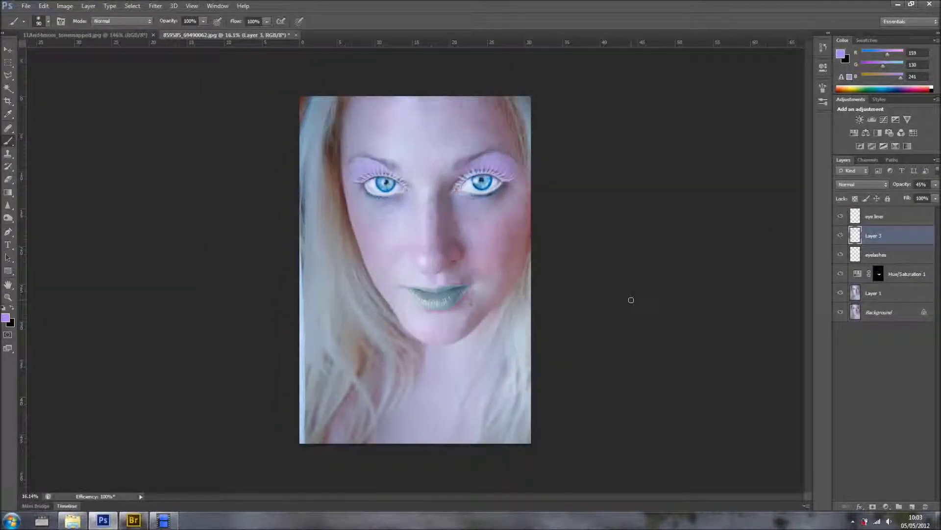